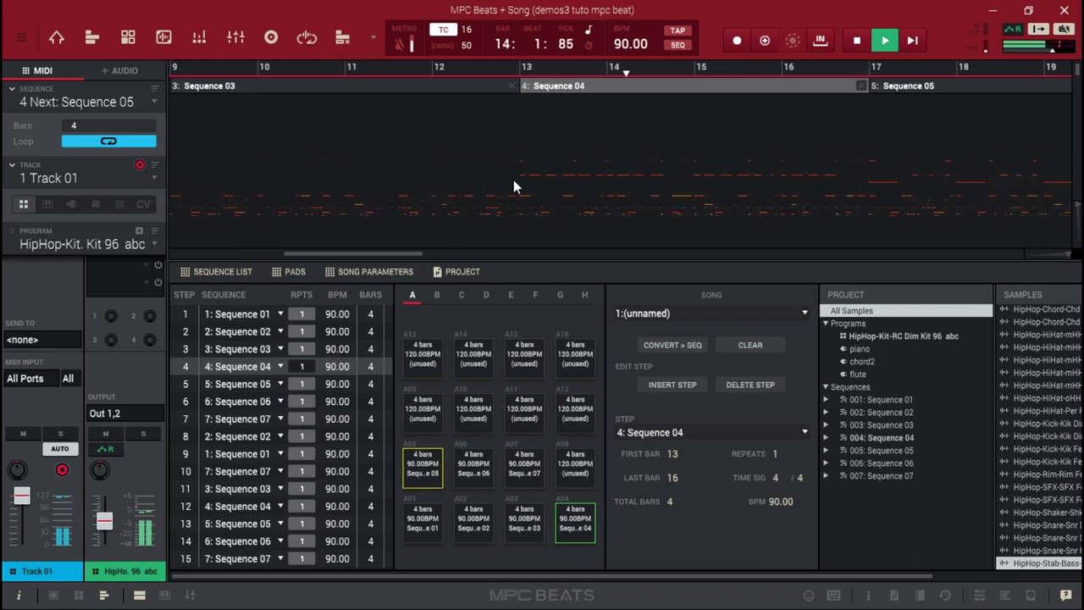
Step: Stop the song playback and solo the HipHop-Kit drum program in the channel mixer
key(space)
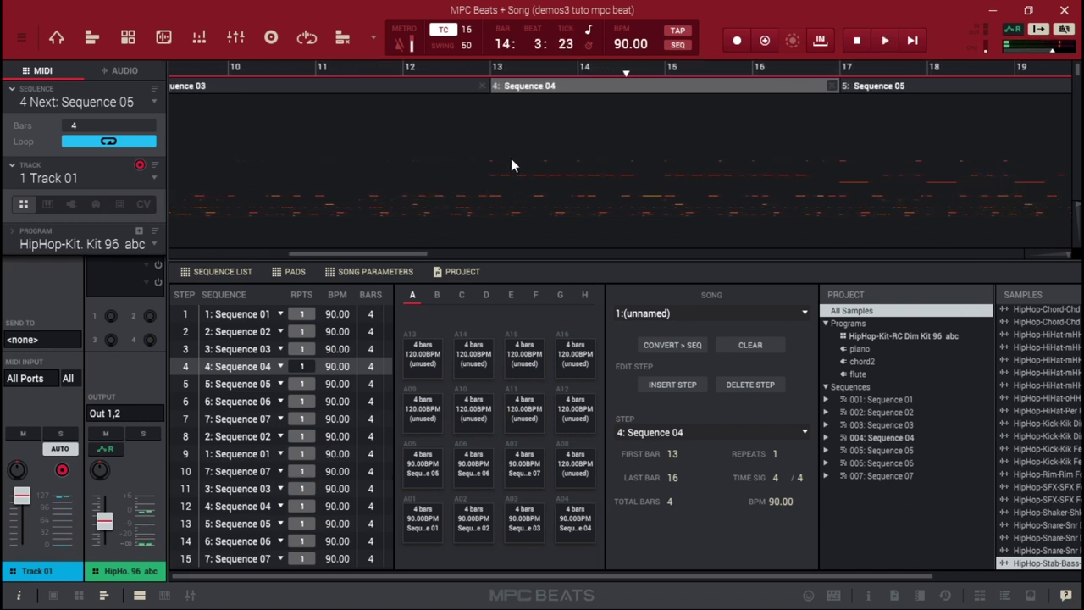
click(56, 37)
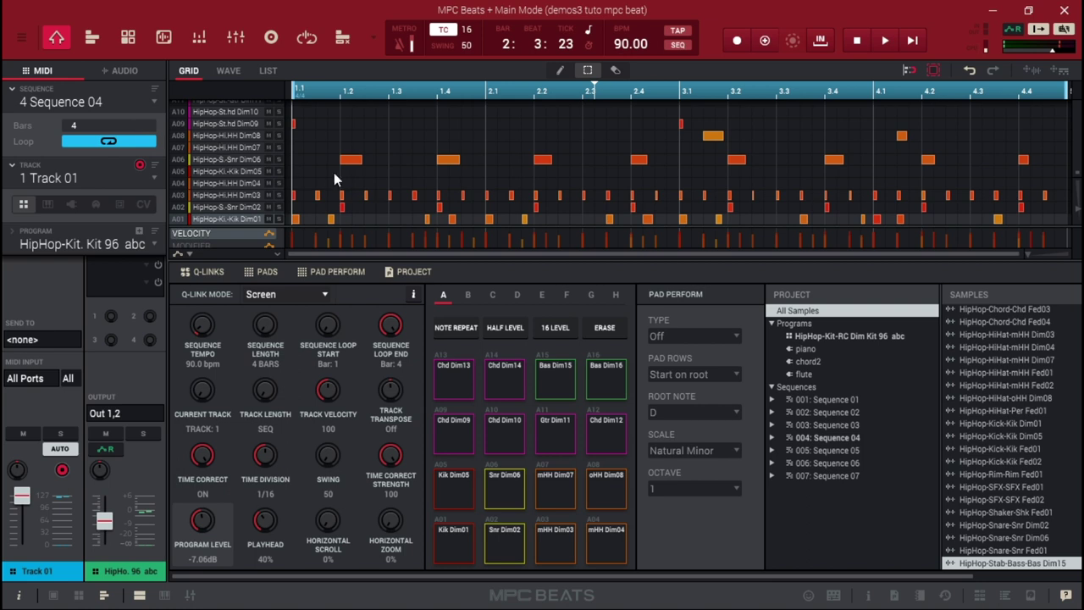
key(space)
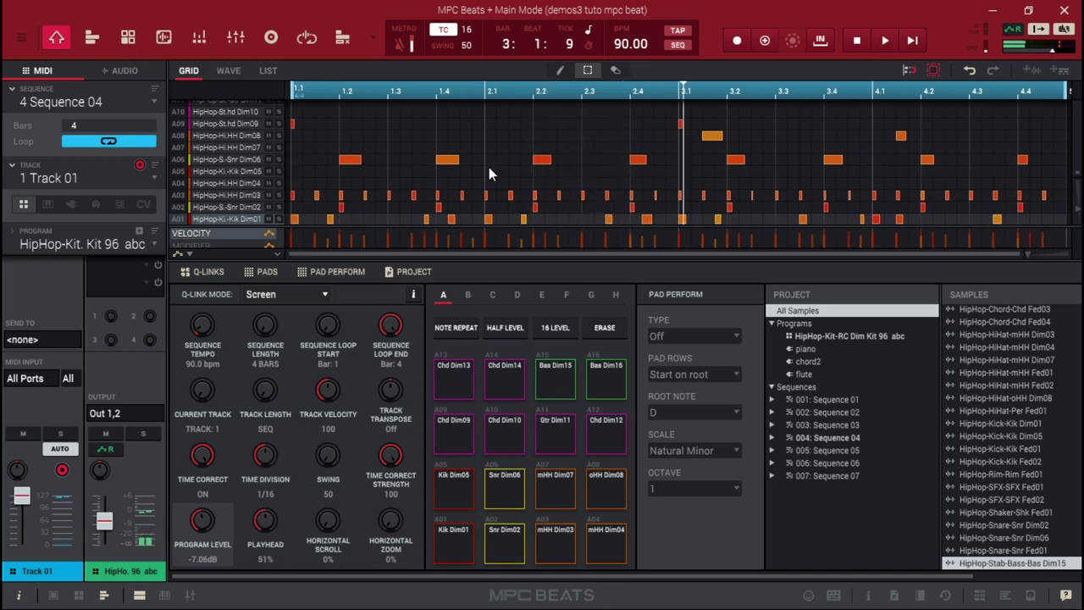
click(245, 42)
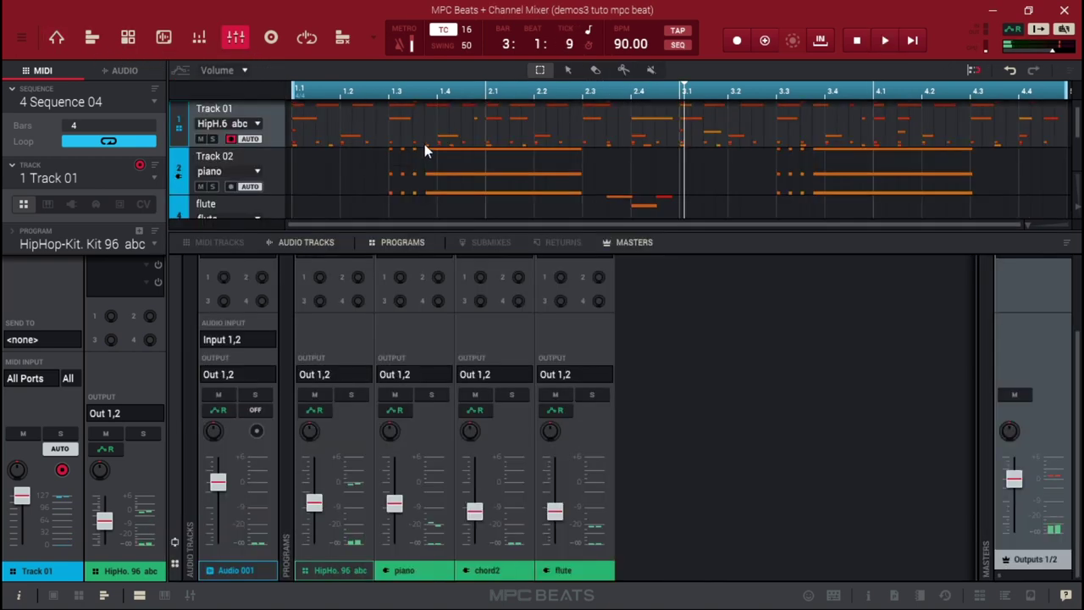
click(350, 396)
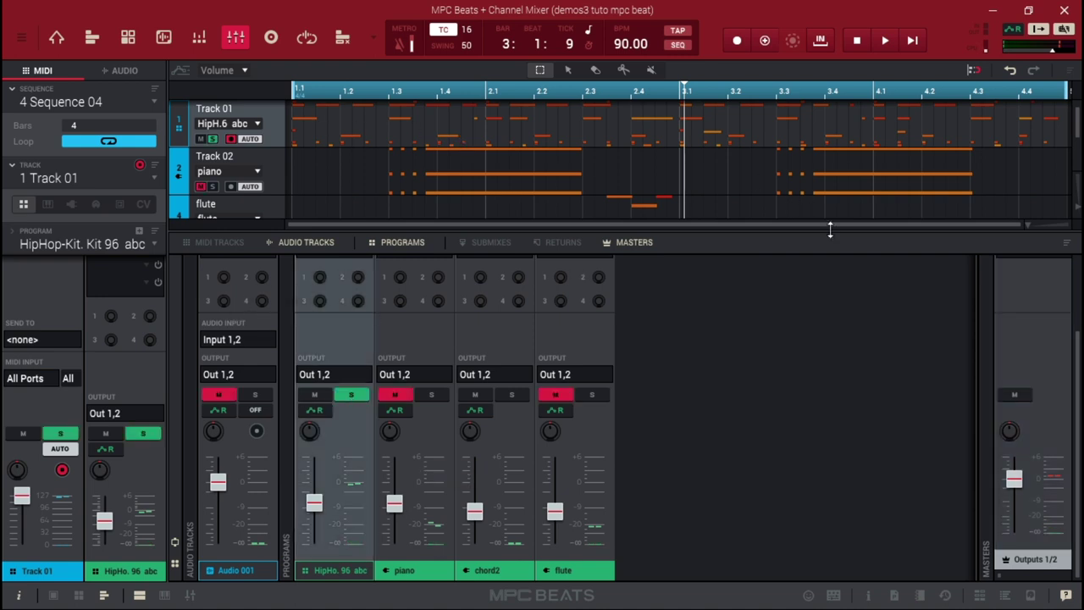
Step: Play the soloed drums with the master inserts on and off, and leave the Outputs 1/2 inserts bypassed
scroll(1076, 427, up, 2)
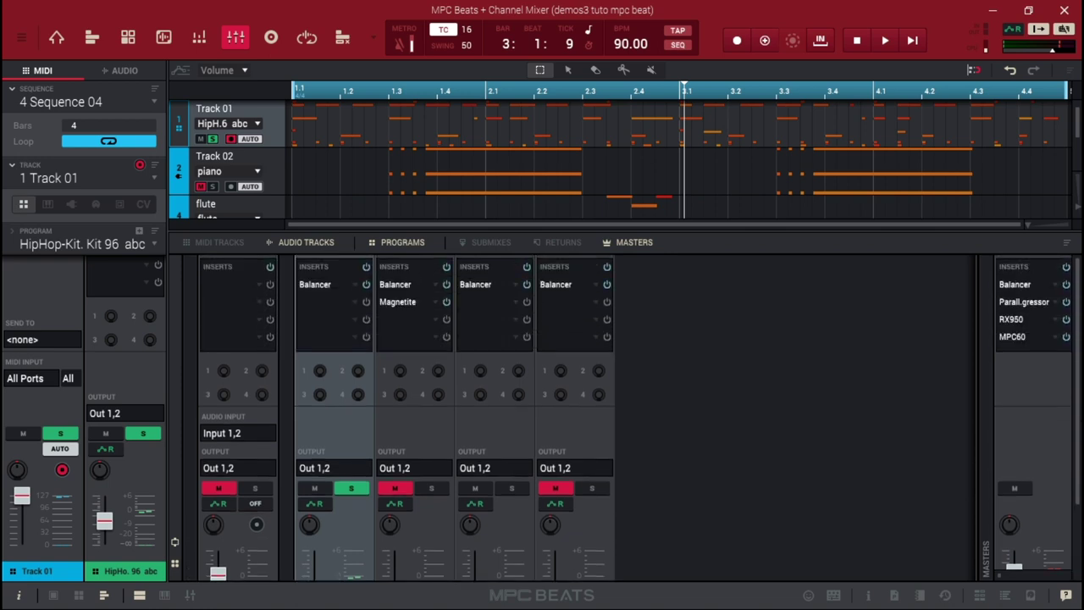
click(1065, 267)
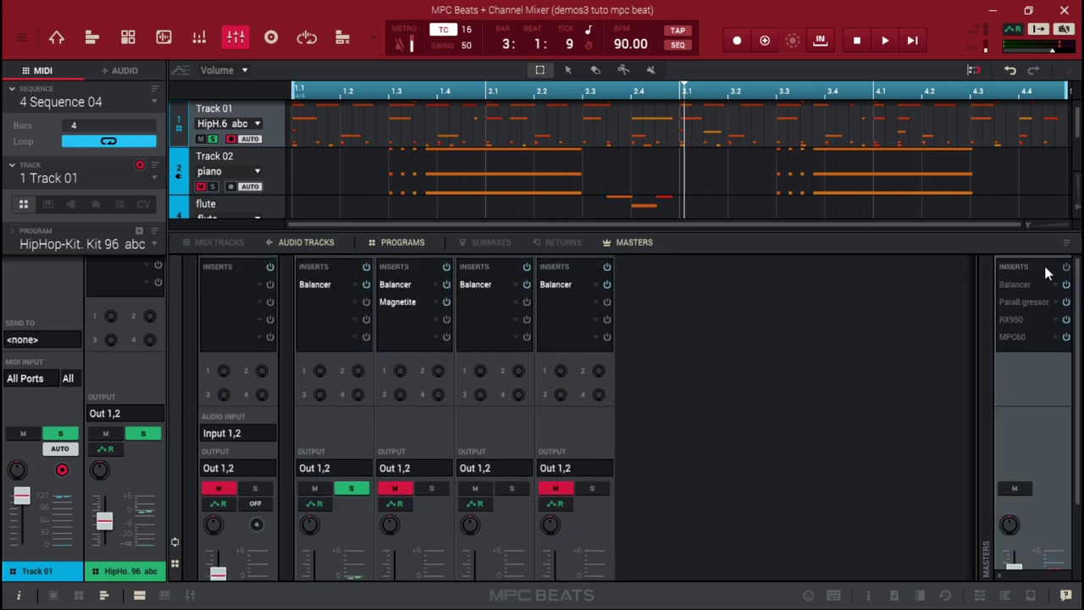
click(1066, 267)
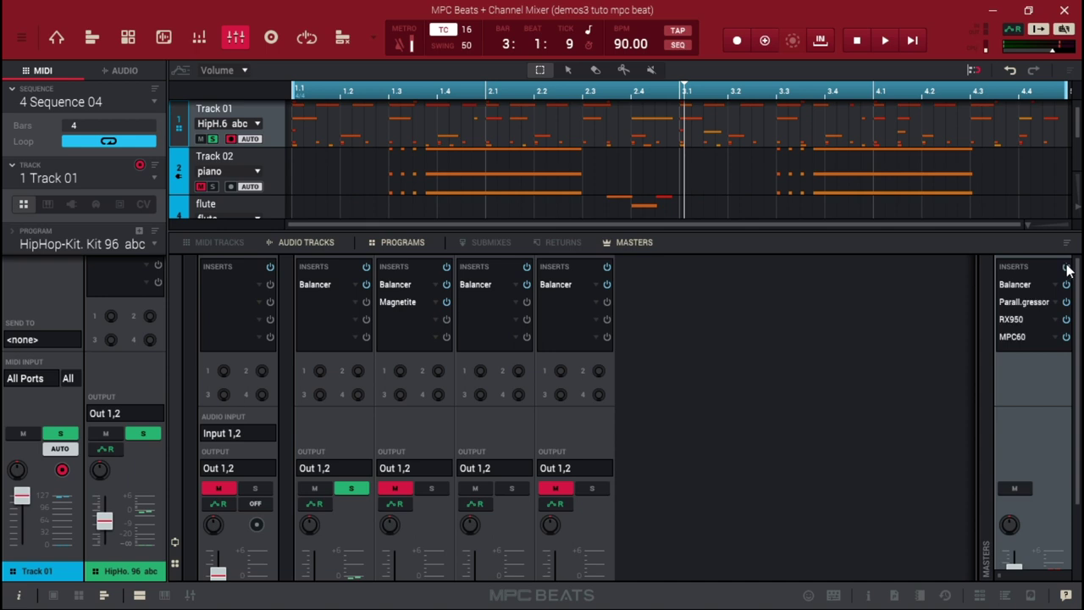
key(space)
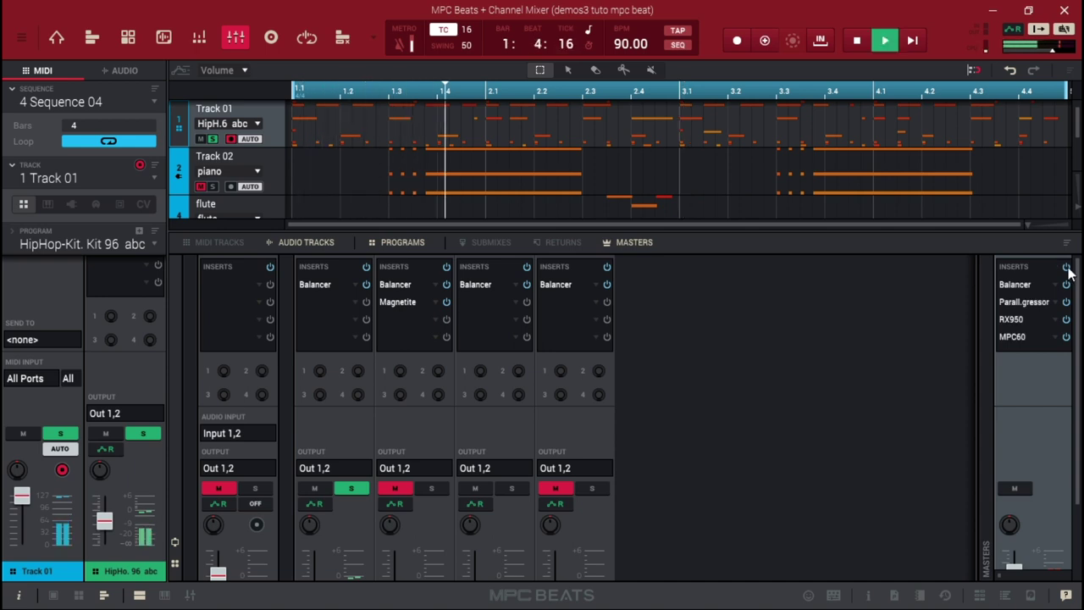
click(1066, 267)
click(1066, 268)
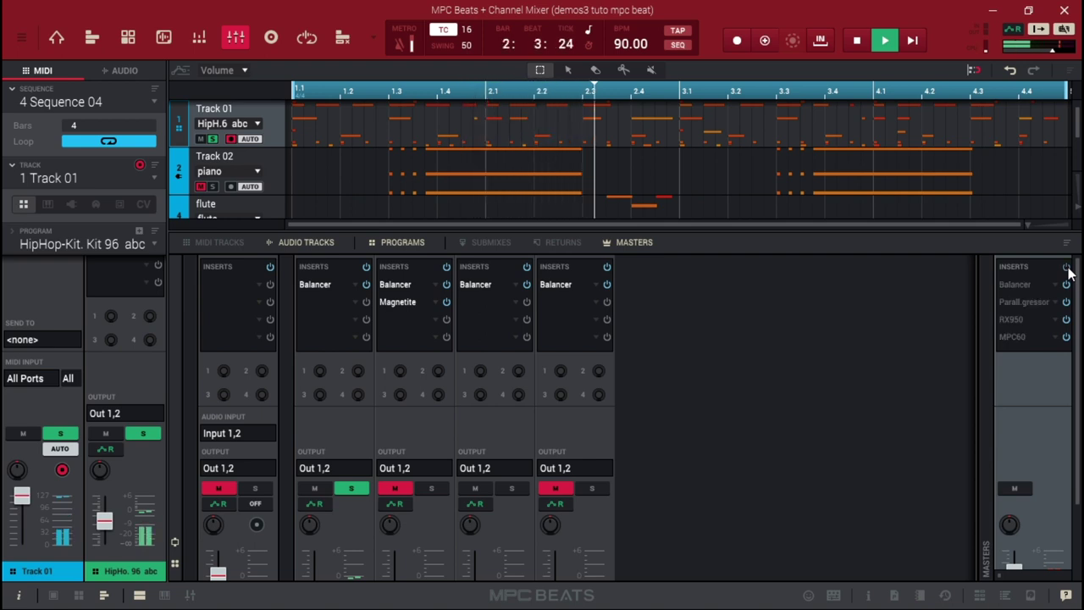
key(space)
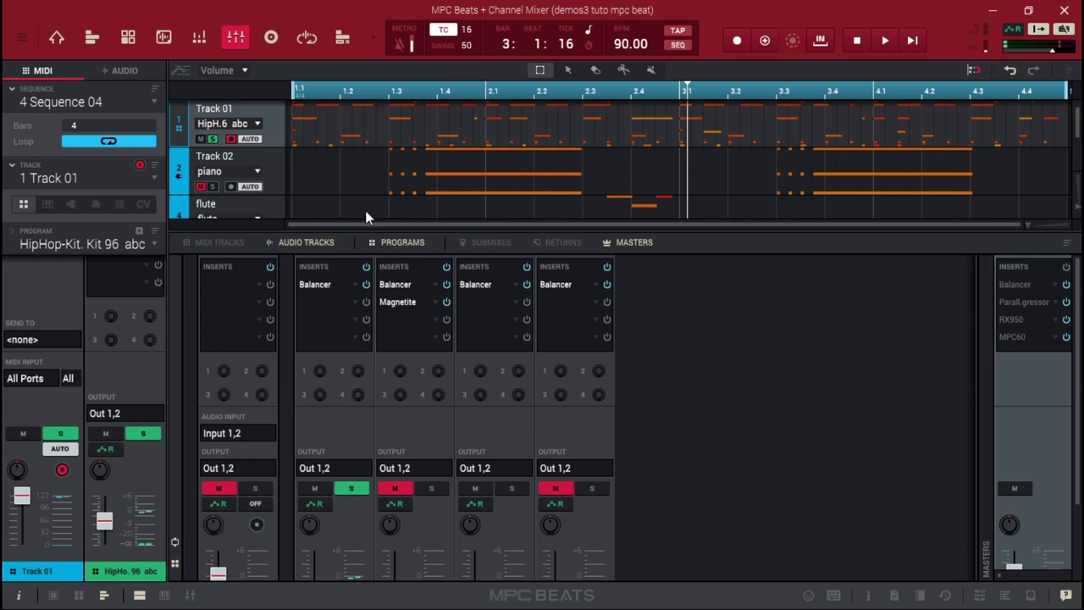
Step: Solo kick pad A01 in the drum program's pad mixer
click(199, 37)
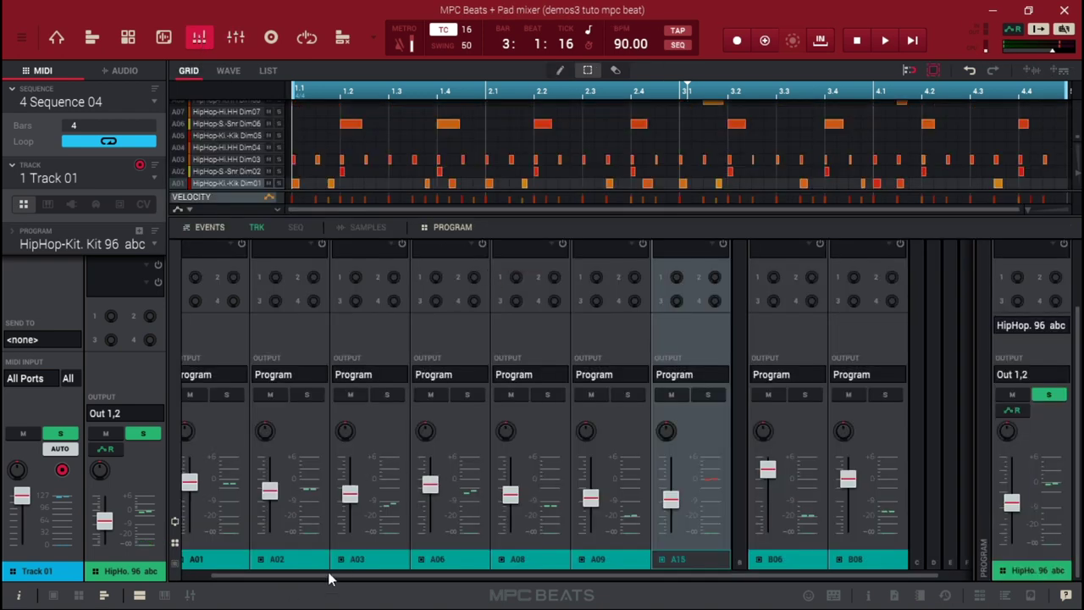
drag(328, 574, 203, 574)
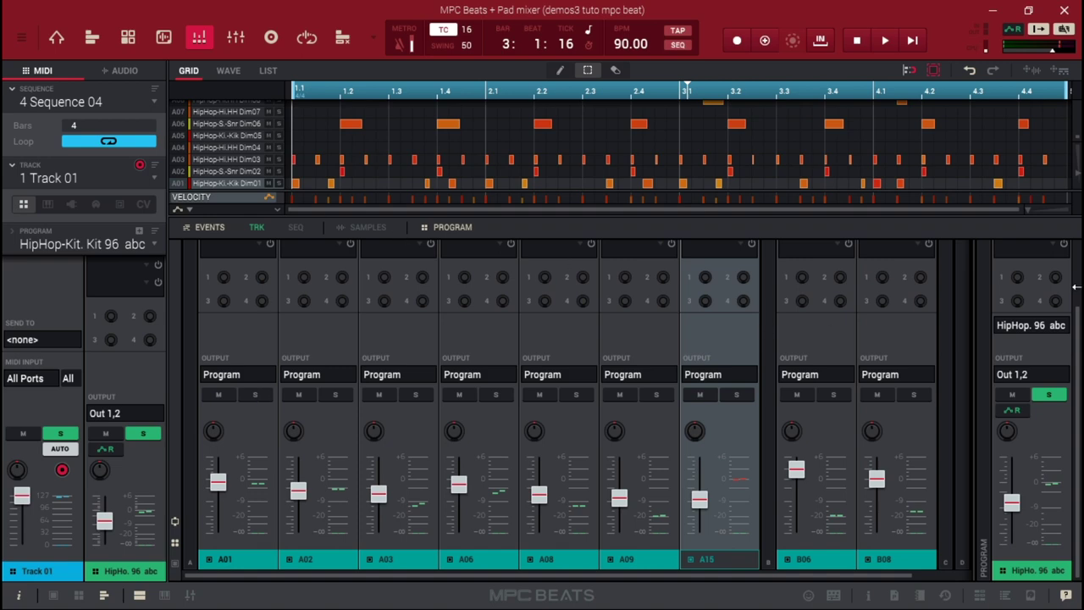
scroll(1078, 411, up, 3)
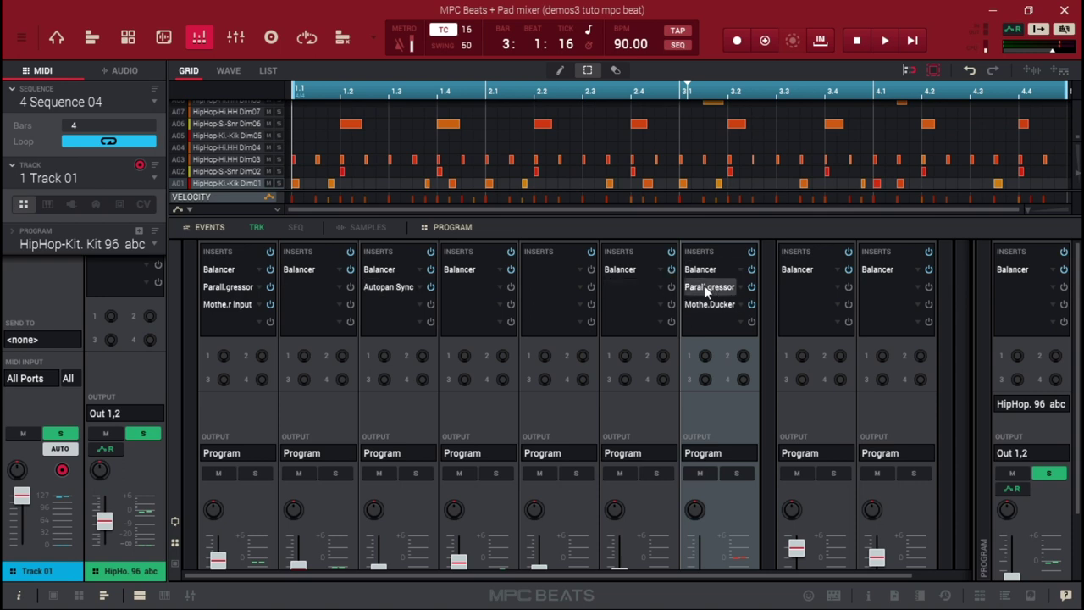
click(257, 472)
Step: Play the soloed kick, bypassing and re-enabling all inserts on A01 to compare the sound
key(space)
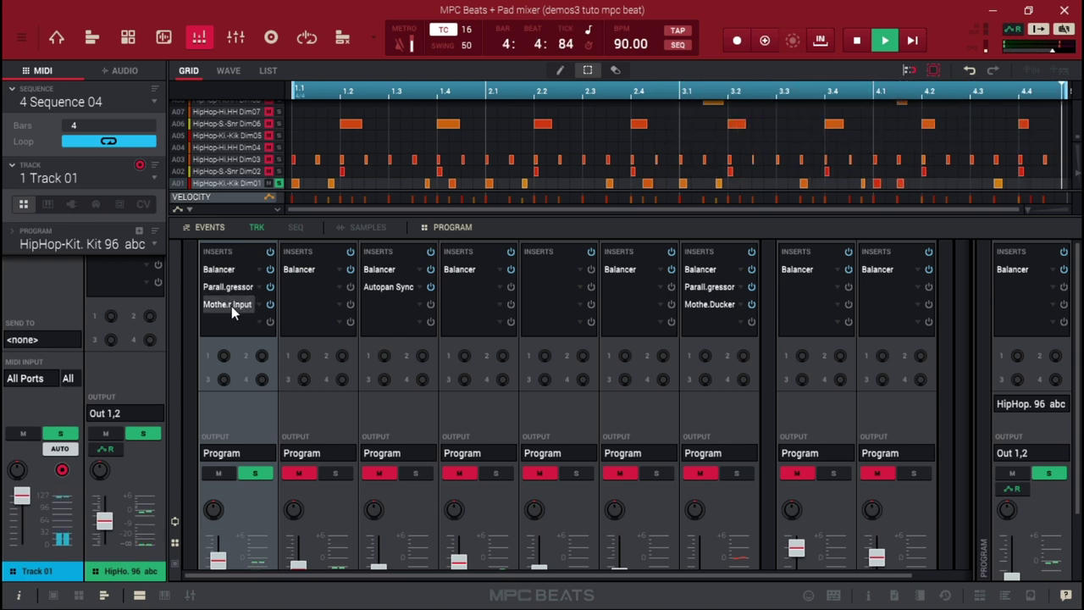
click(269, 252)
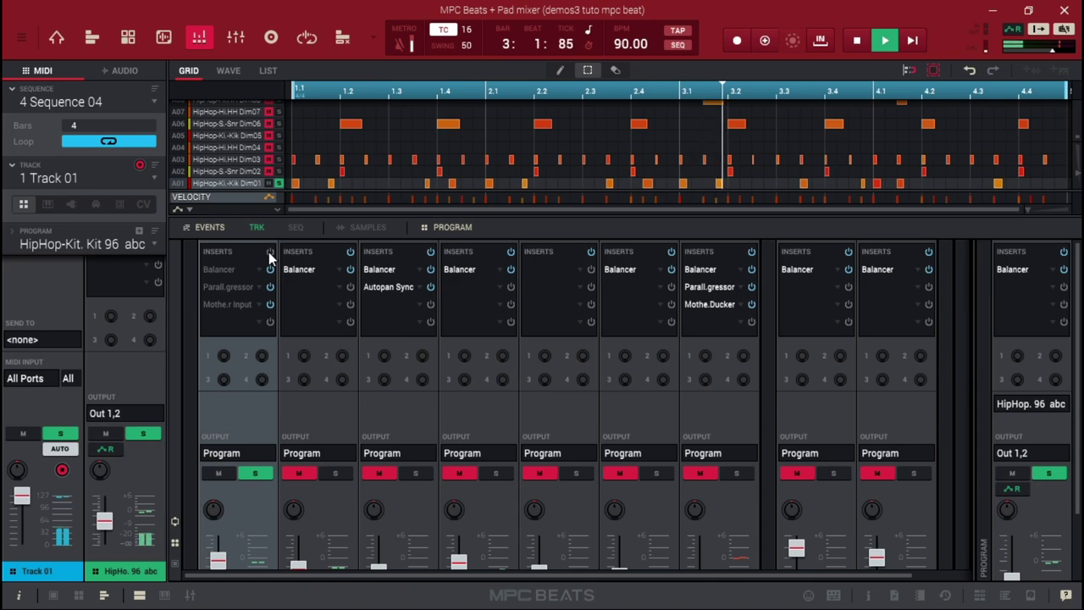
click(269, 251)
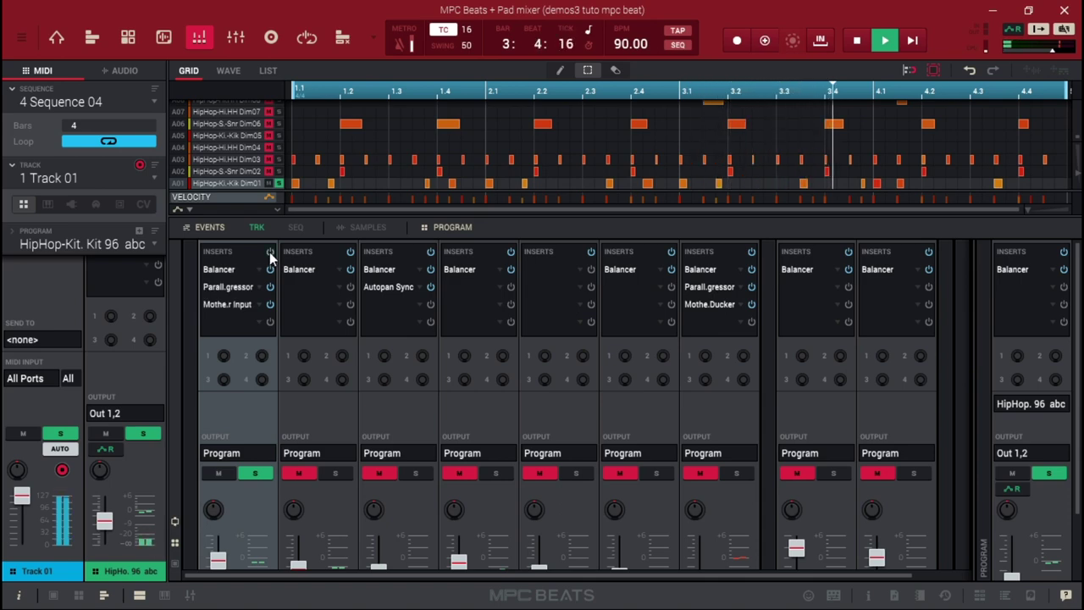
Step: Open the Parallel Aggressor insert on pad A01 and cycle its interface colour theme back to the light one
double_click(227, 287)
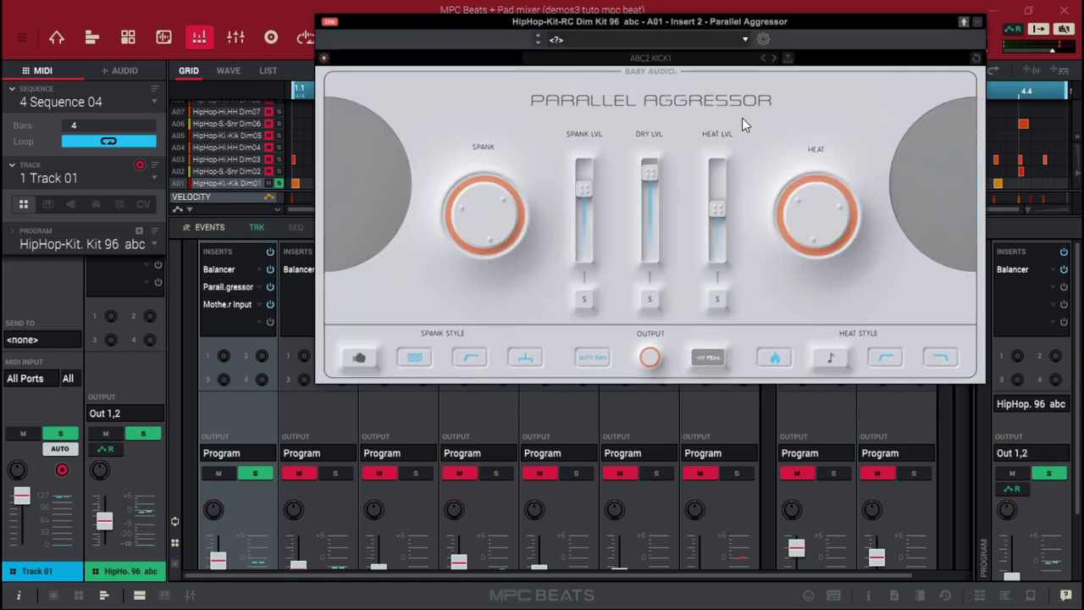
click(324, 59)
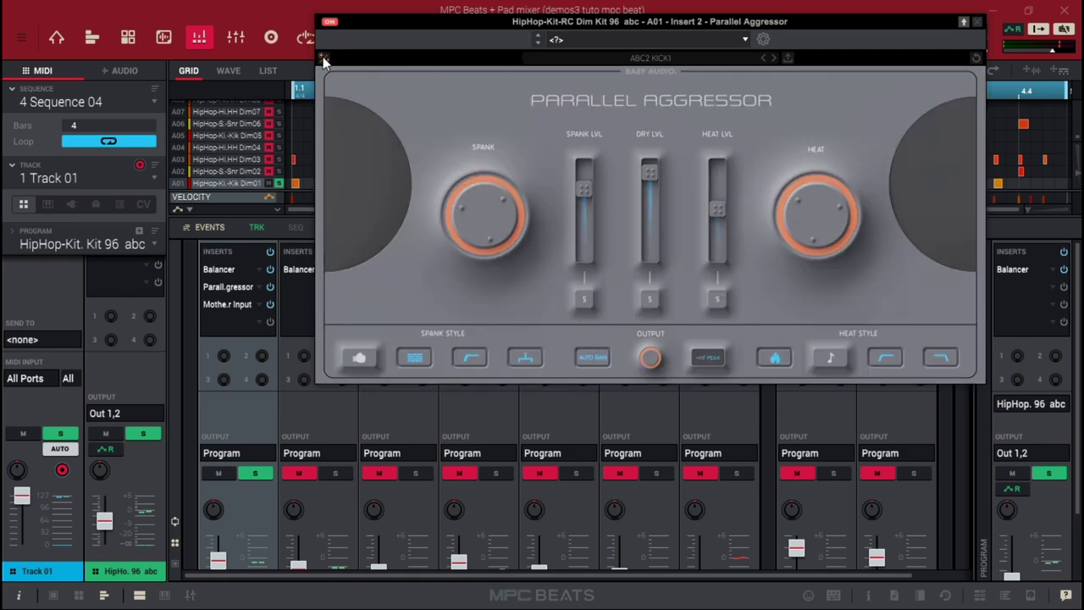
click(324, 60)
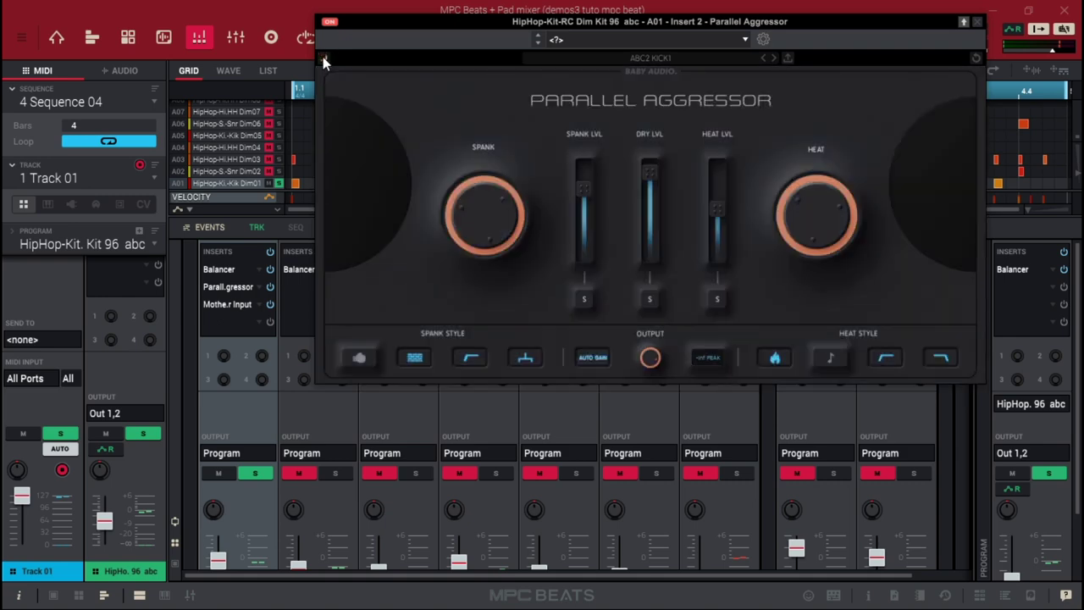
click(324, 60)
click(324, 59)
click(324, 59)
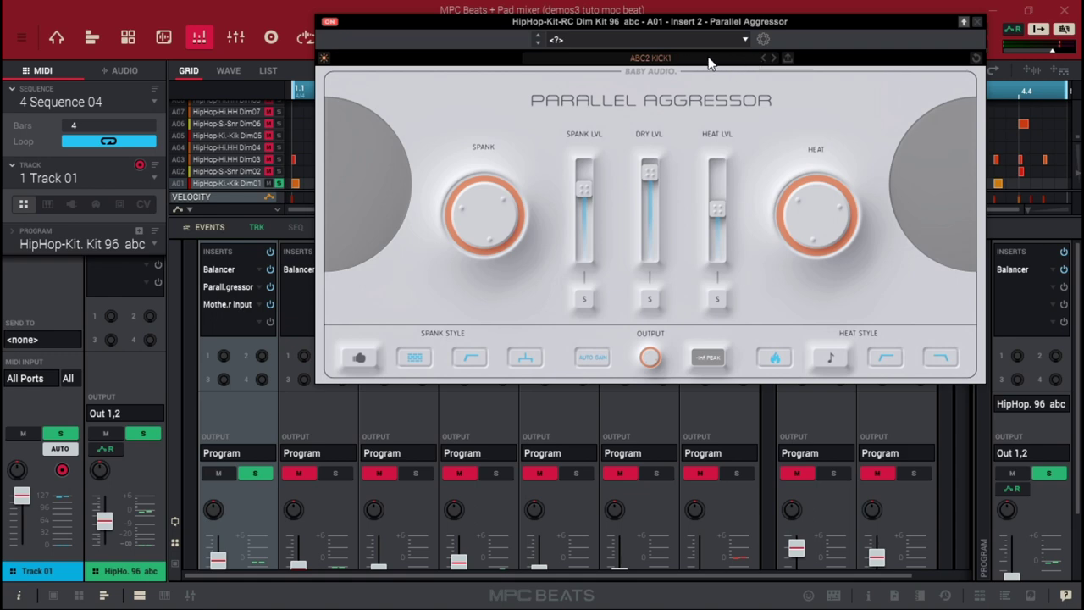
Step: Examine the Spank and Heat knobs, the three level faders and the output control of Parallel Aggressor
mouse_move(642, 203)
mouse_move(460, 223)
mouse_move(583, 185)
mouse_move(649, 354)
mouse_move(657, 165)
mouse_move(710, 175)
mouse_move(808, 166)
mouse_move(732, 213)
mouse_move(667, 226)
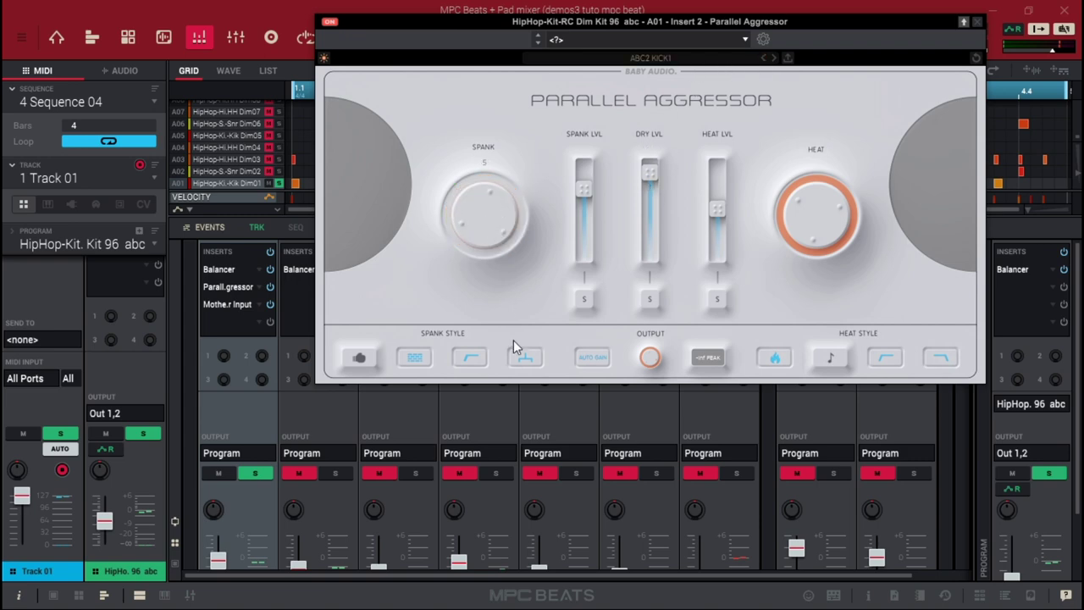
Step: Turn Spank and Heat fully down and switch off all Spank and Heat style options
mouse_move(821, 224)
drag(820, 218, 834, 387)
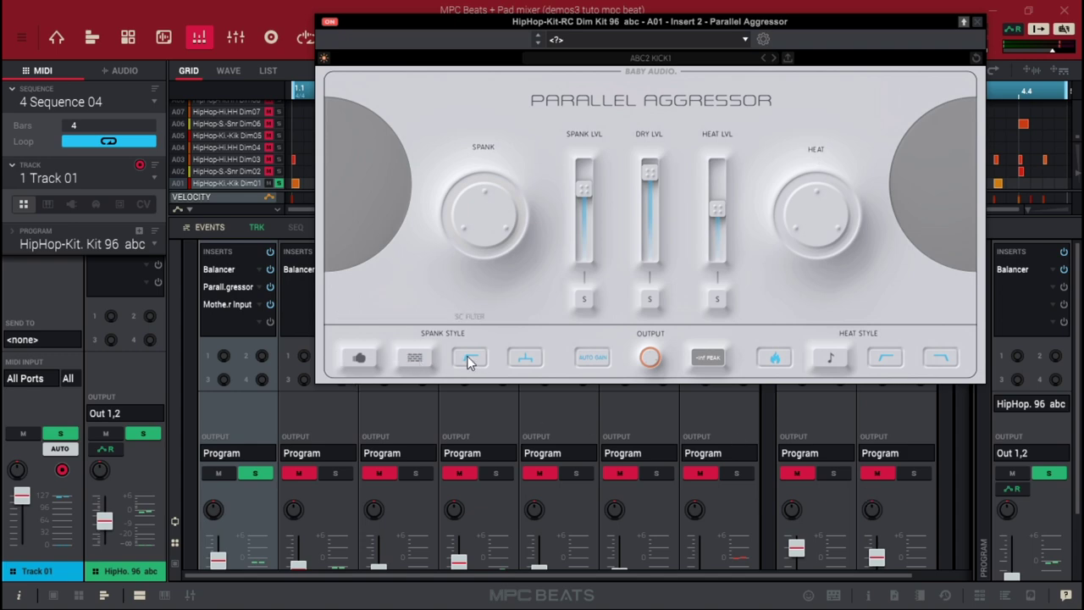
click(774, 357)
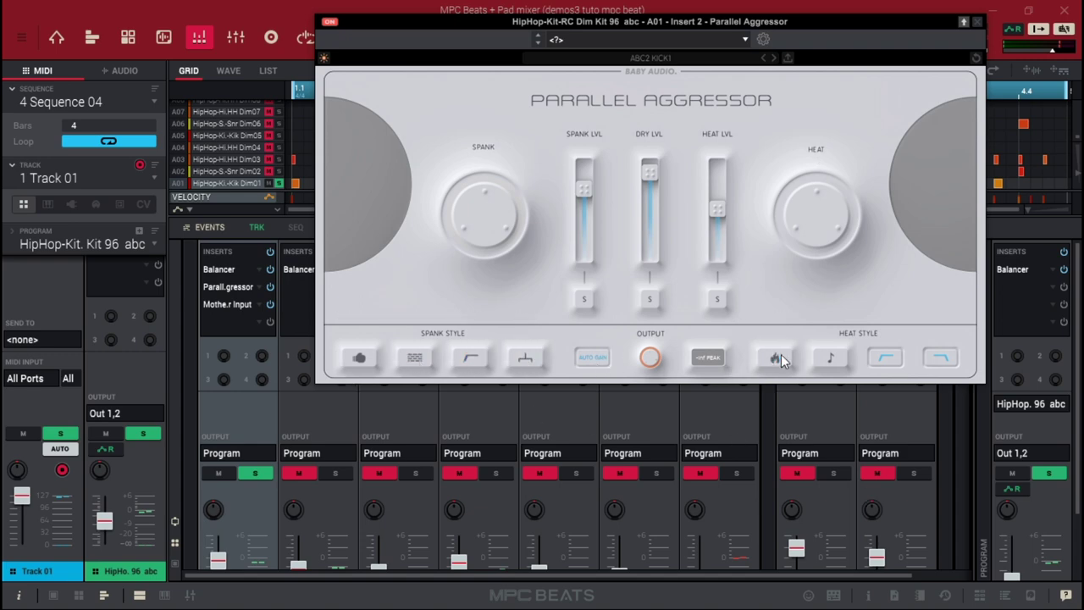
click(889, 359)
click(950, 356)
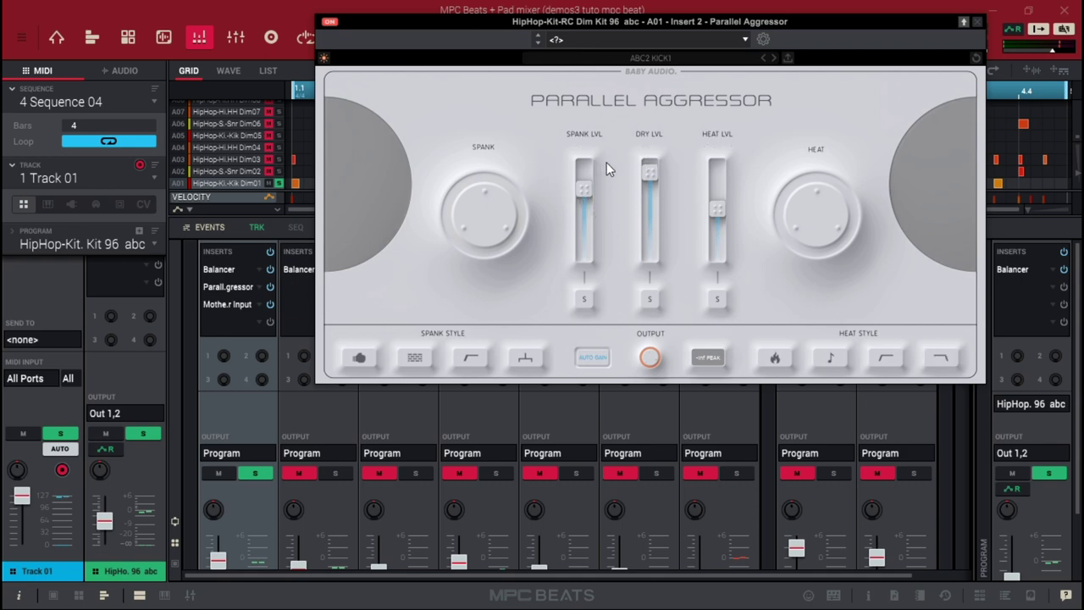
Step: Reset the Spank, Dry and Heat level faders to their defaults with A01's inserts bypassed, and re-enable the inserts
click(271, 253)
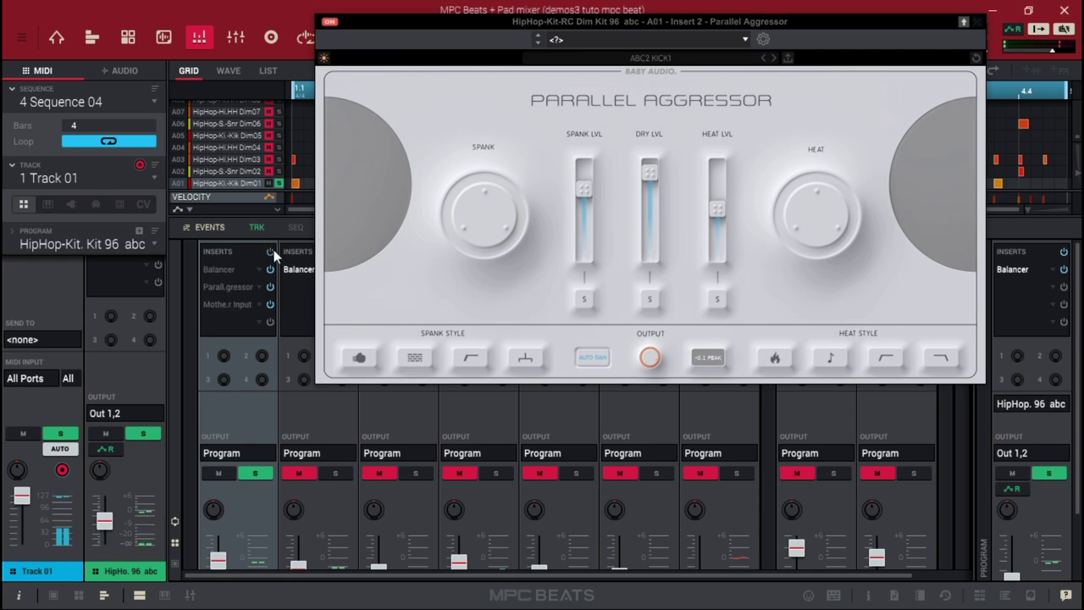
mouse_move(648, 173)
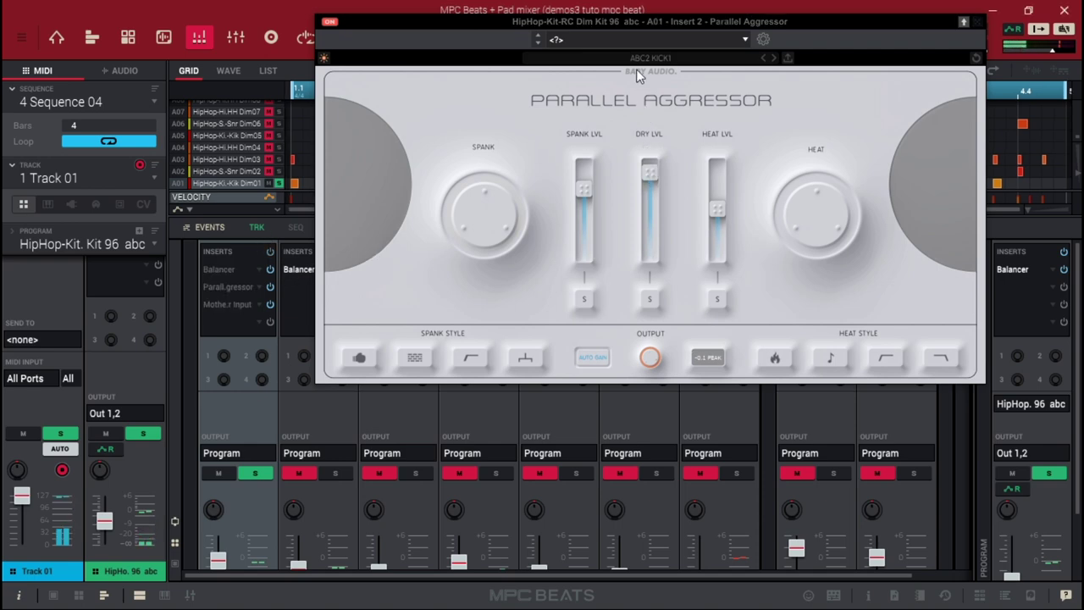
double_click(585, 189)
double_click(649, 175)
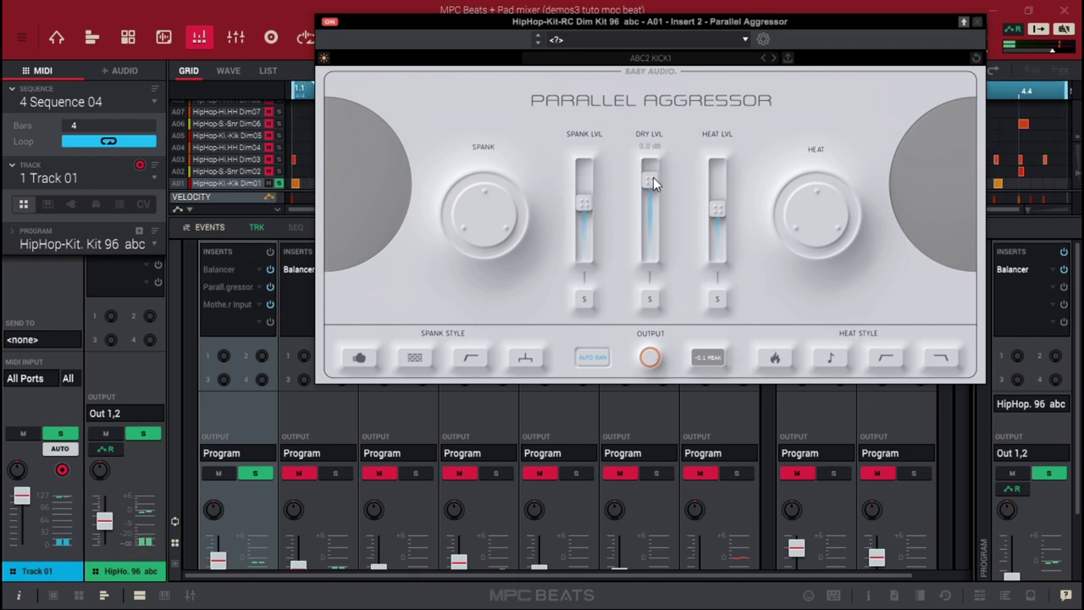
double_click(718, 209)
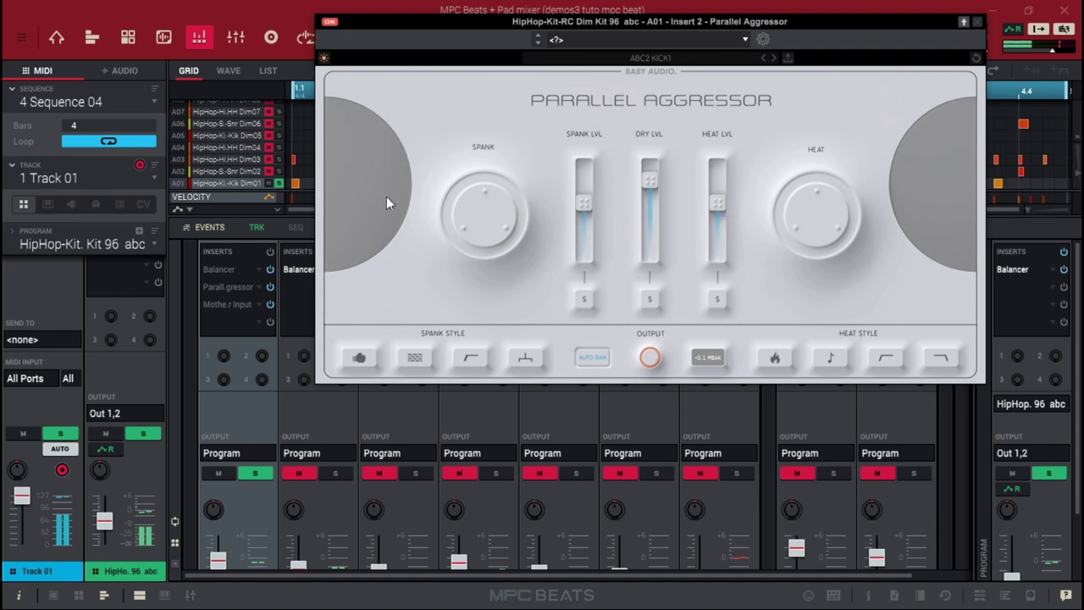
click(269, 252)
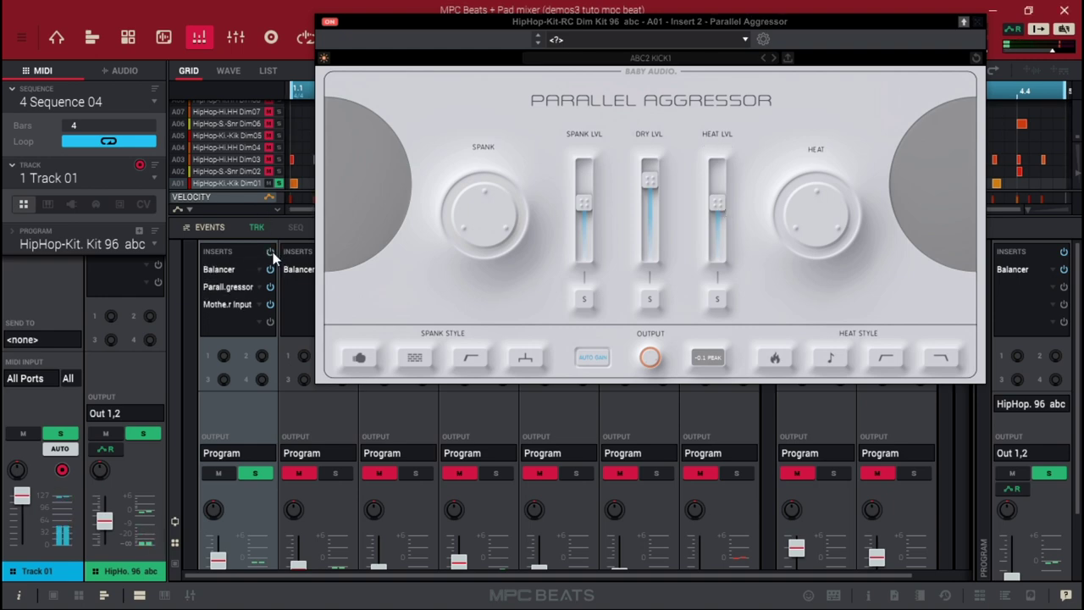
Step: Solo the Spank channel in Parallel Aggressor and raise the Spank amount to 61
mouse_move(512, 211)
click(586, 300)
mouse_move(581, 197)
drag(444, 226, 466, 103)
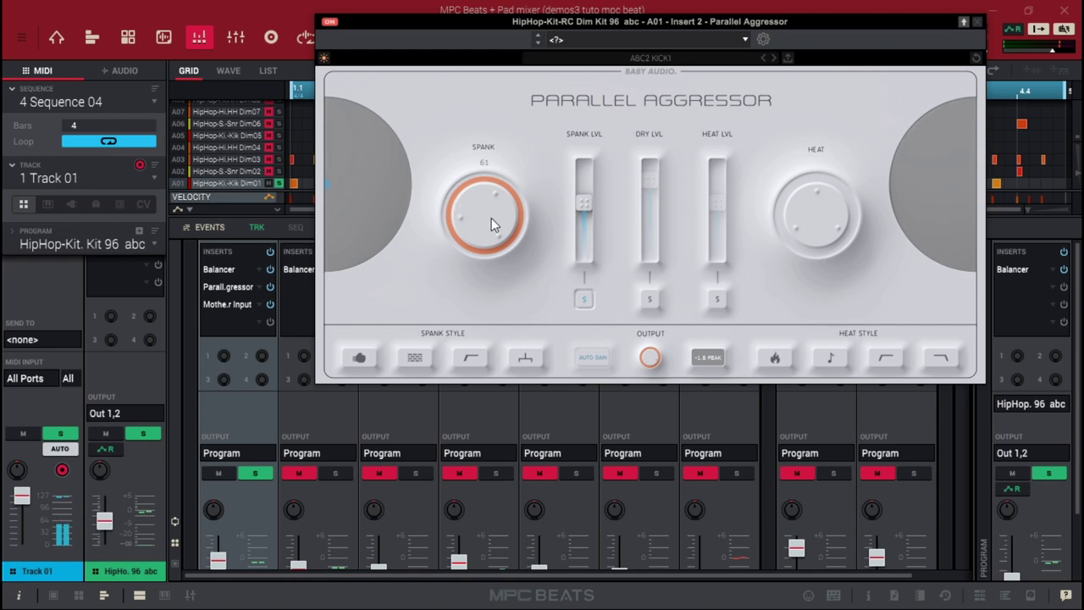
Step: Raise Spank to 100 and try the first two Spank style options, leaving both enabled
click(363, 358)
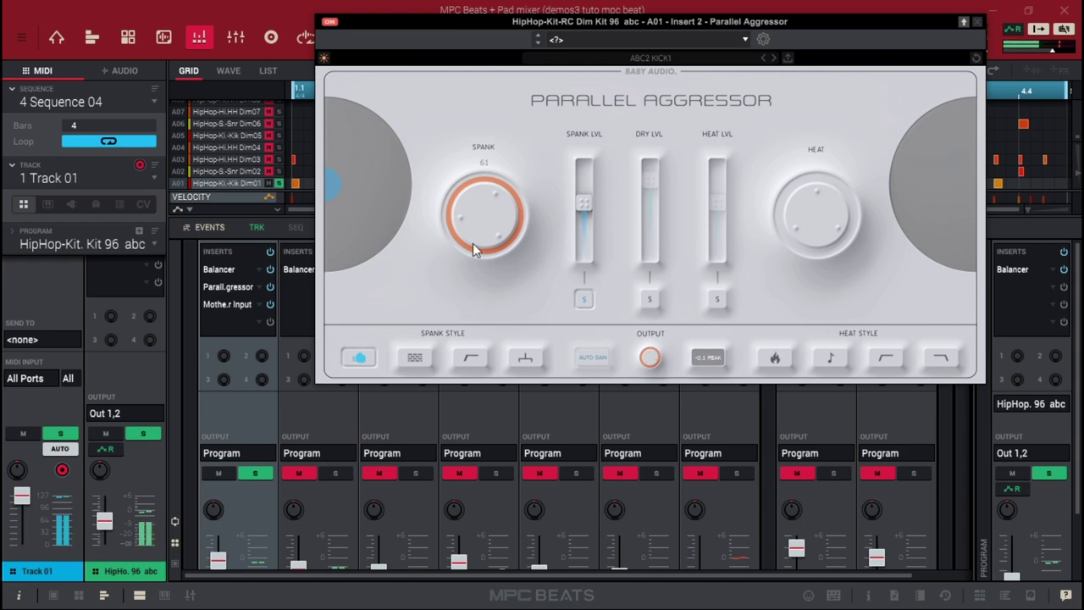
drag(485, 236, 472, 144)
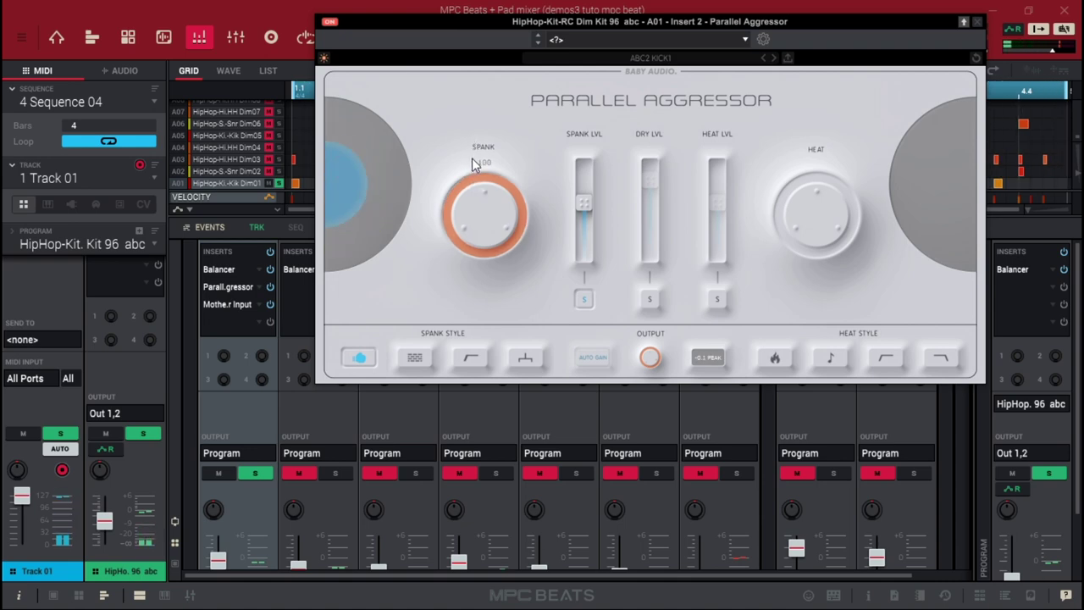
click(414, 356)
drag(487, 241, 490, 142)
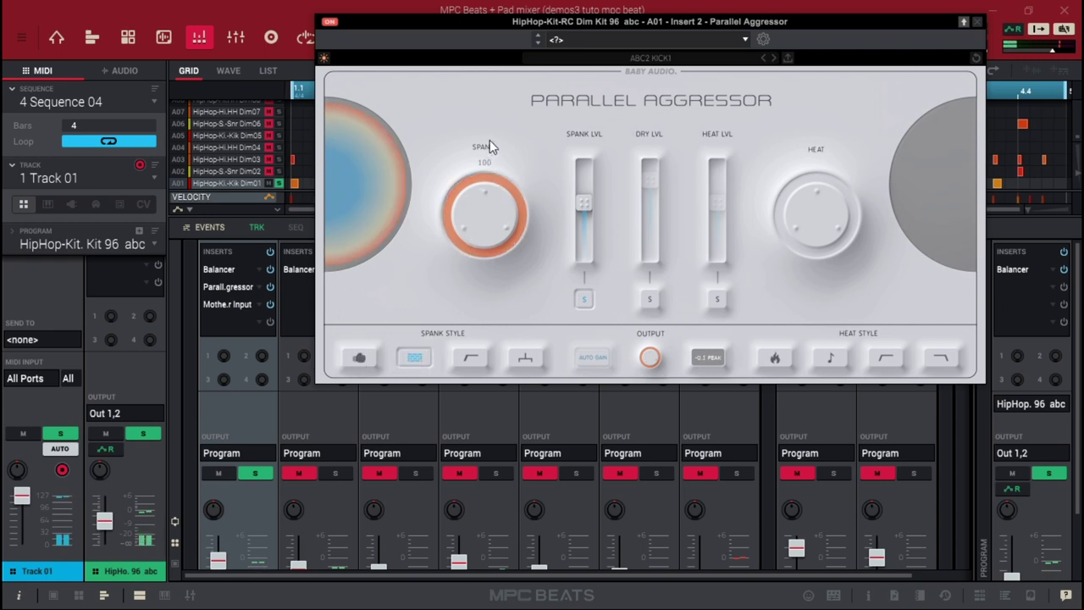
click(364, 356)
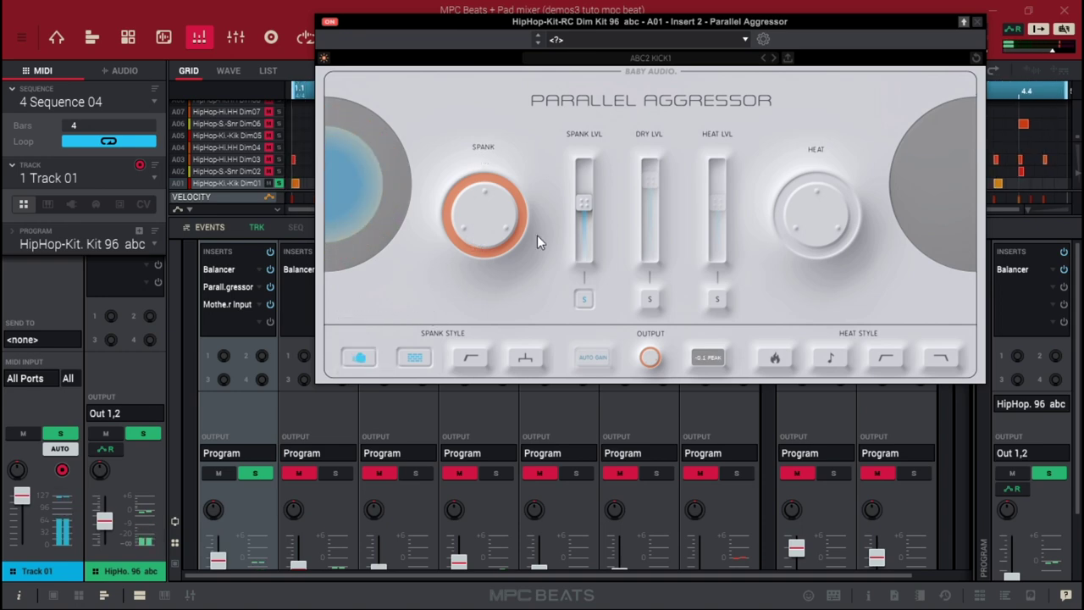
Step: Enable the remaining two Spank styles, try different Spank amounts and levels, and bring the Spank amount to about 80
click(468, 362)
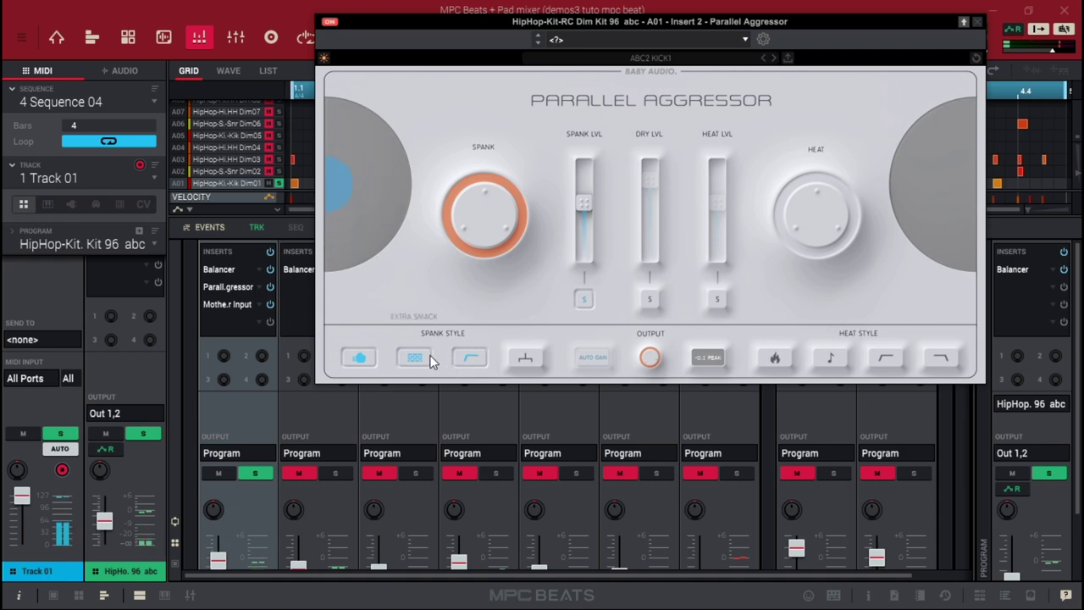
click(522, 356)
drag(496, 200, 502, 291)
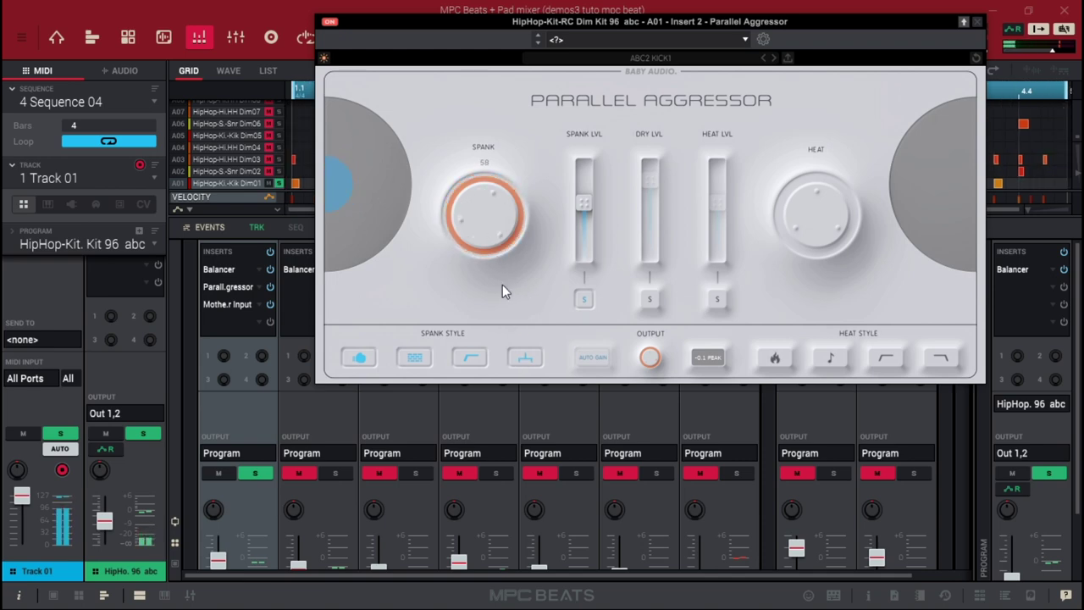
mouse_move(584, 201)
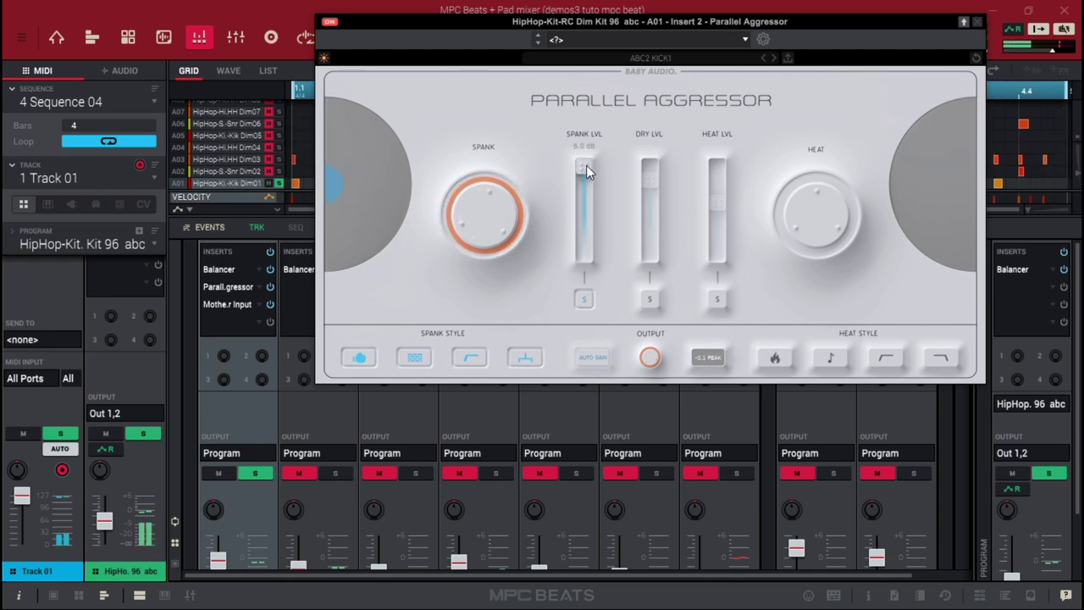
drag(586, 168, 578, 210)
drag(505, 224, 511, 187)
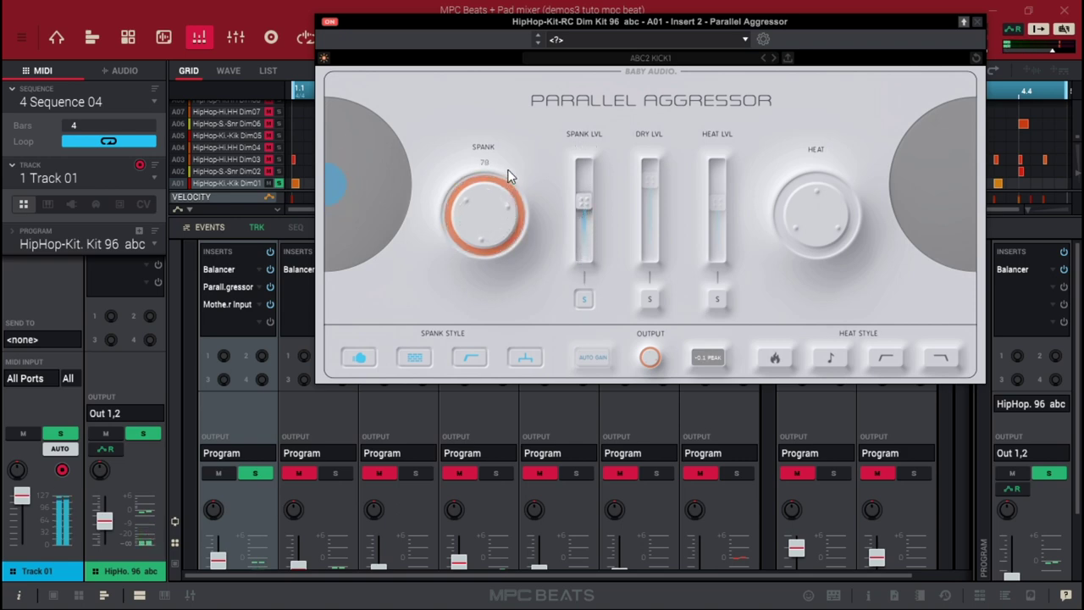
Step: Take the Spank channel out of solo and pull the Heat, Dry and Spank levels down to their minimum
click(584, 299)
drag(721, 200, 722, 332)
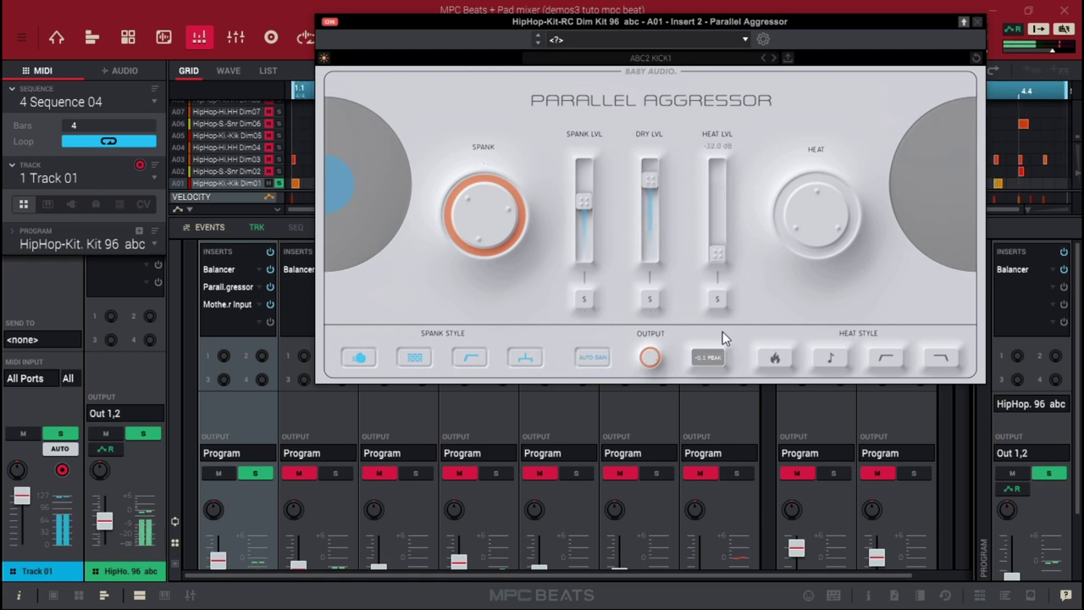
drag(655, 223, 665, 308)
drag(584, 198, 581, 308)
Step: Bring the Dry level back up to just below its default and raise the Spank level to about -9 dB
drag(654, 253, 656, 208)
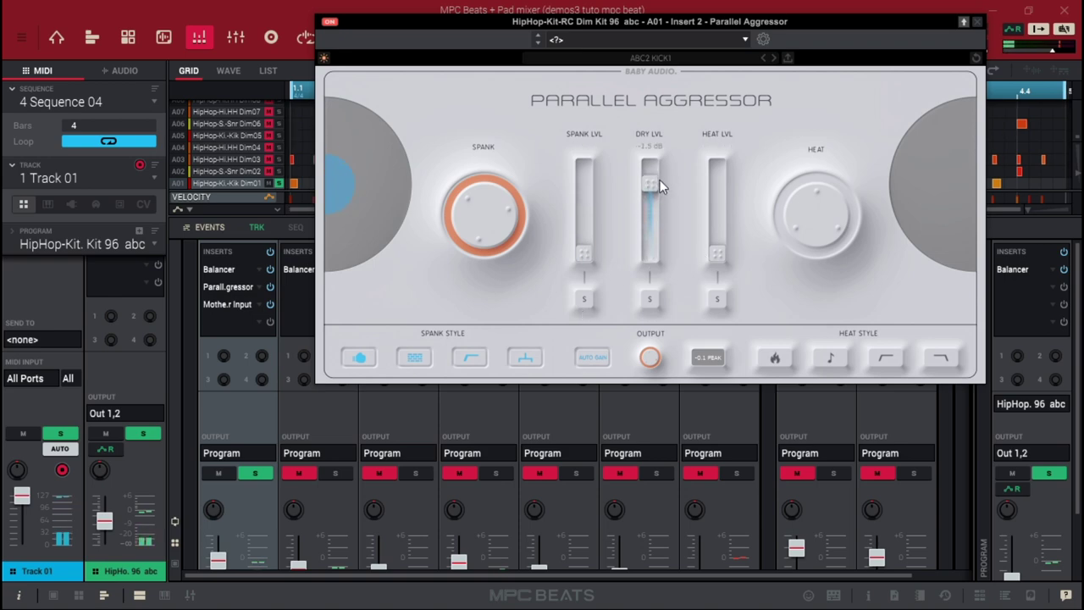
drag(656, 184, 654, 187)
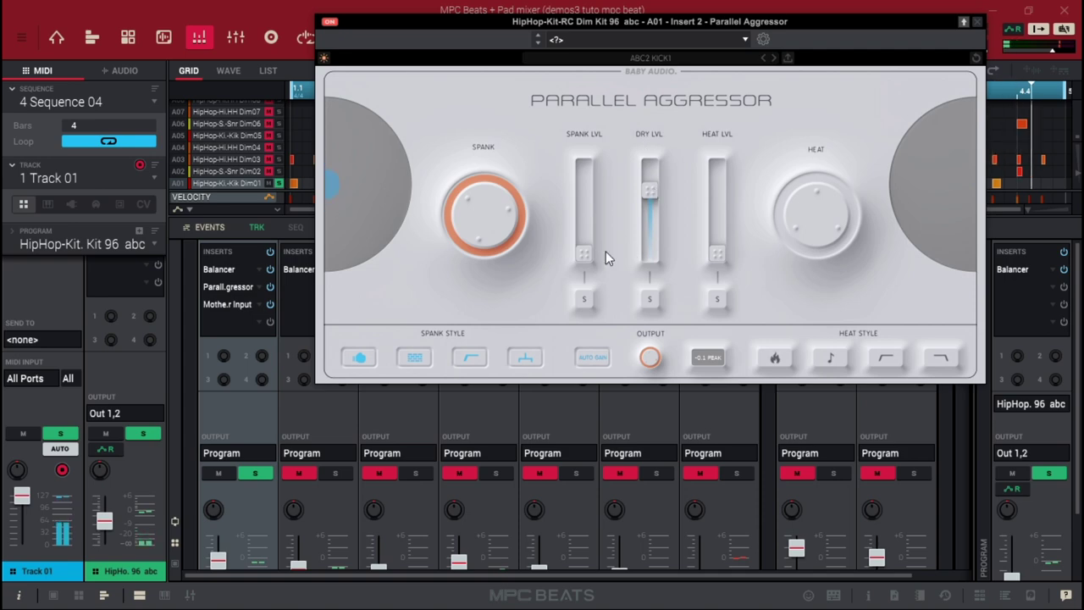
drag(584, 253, 583, 206)
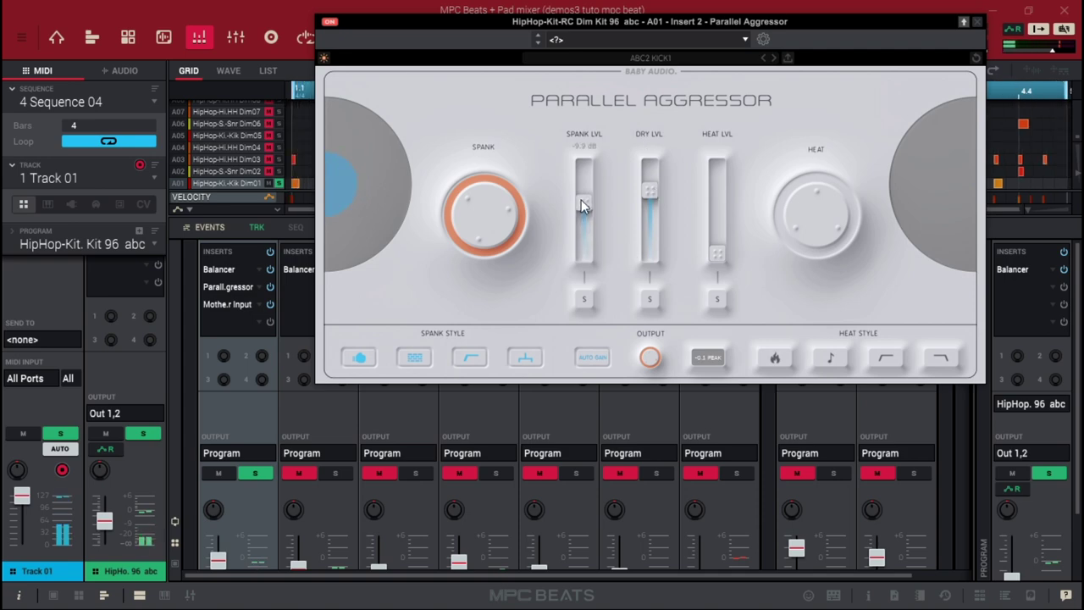
mouse_move(515, 201)
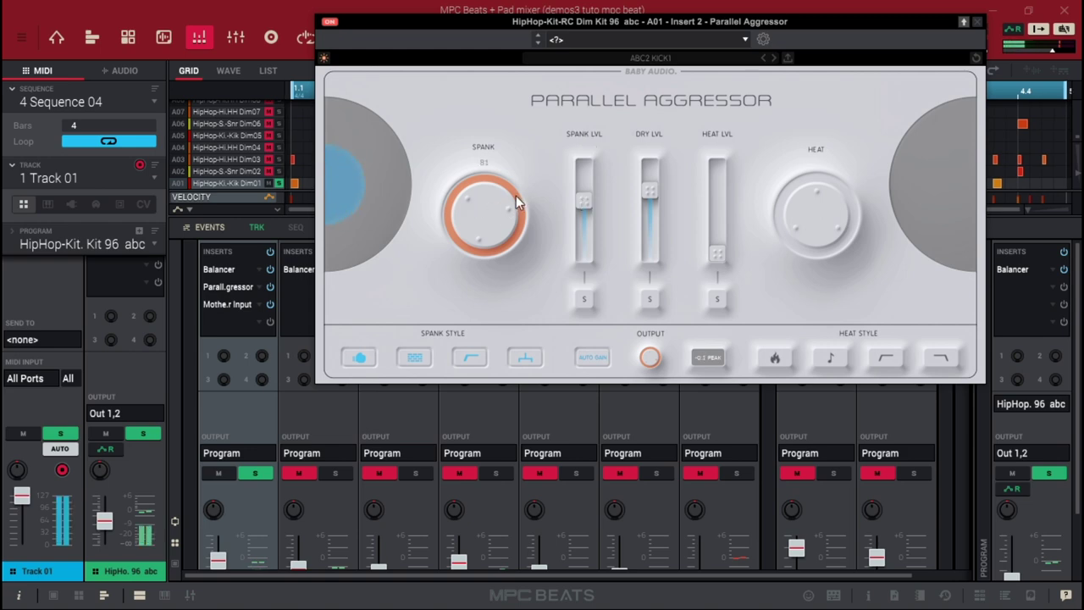
Step: Compare the dry kick with the Spank blend by toggling the Dry channel's solo on and off
click(647, 300)
click(647, 300)
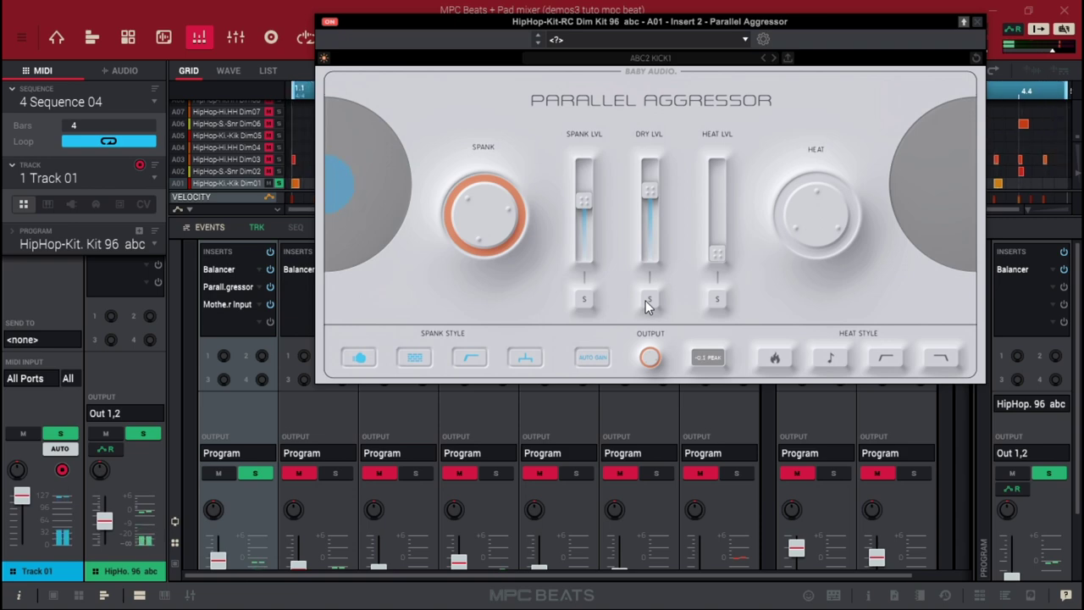
click(647, 300)
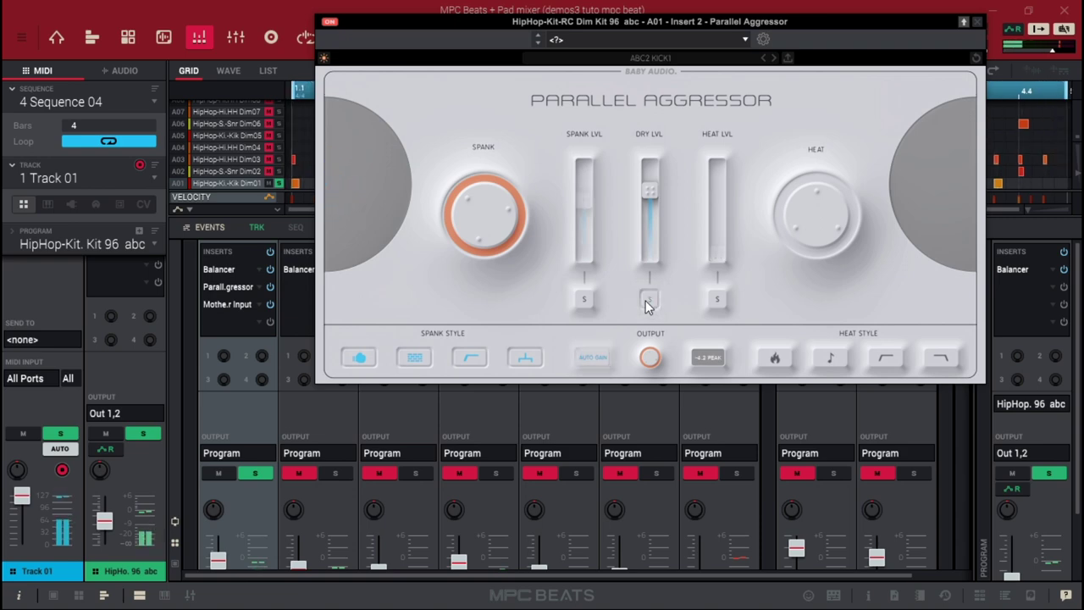
click(647, 301)
Step: Restore the Heat level, raise the Heat amount to 73, and set the Heat level to about -6.4 dB
mouse_move(815, 236)
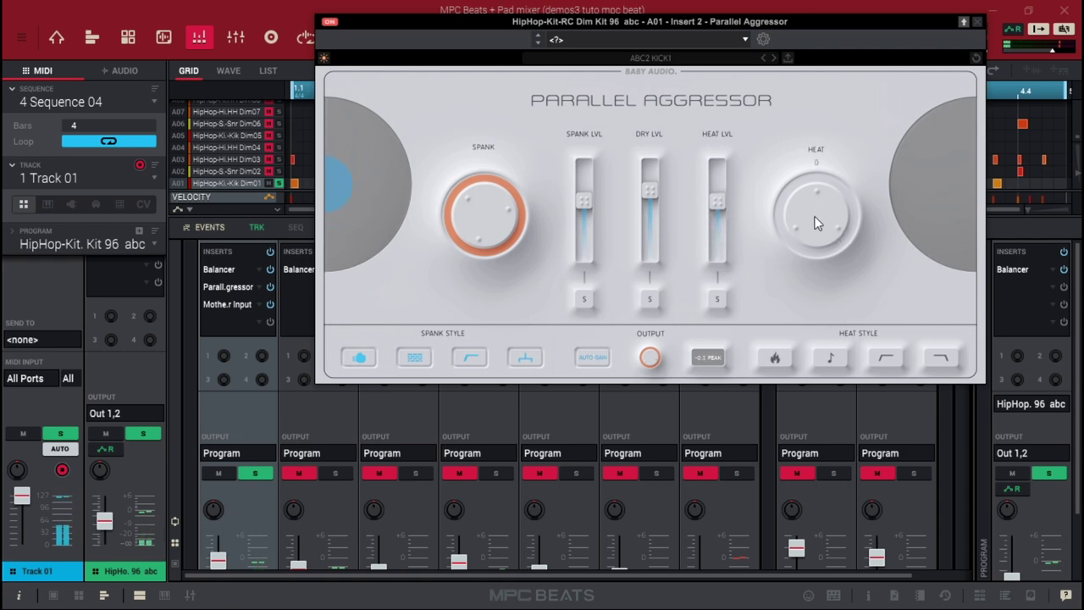
drag(816, 212, 809, 70)
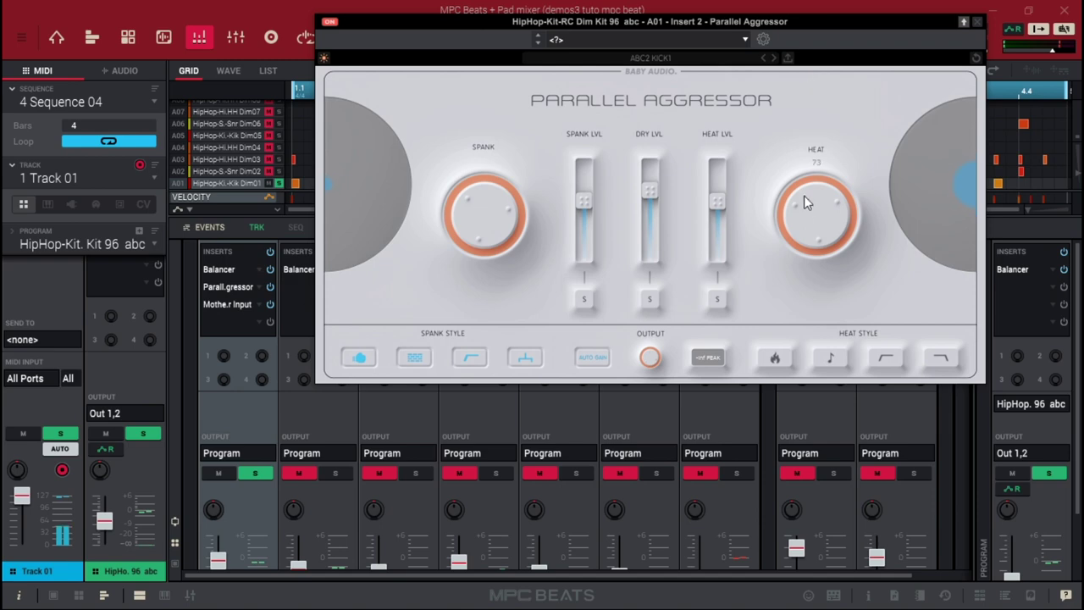
mouse_move(716, 201)
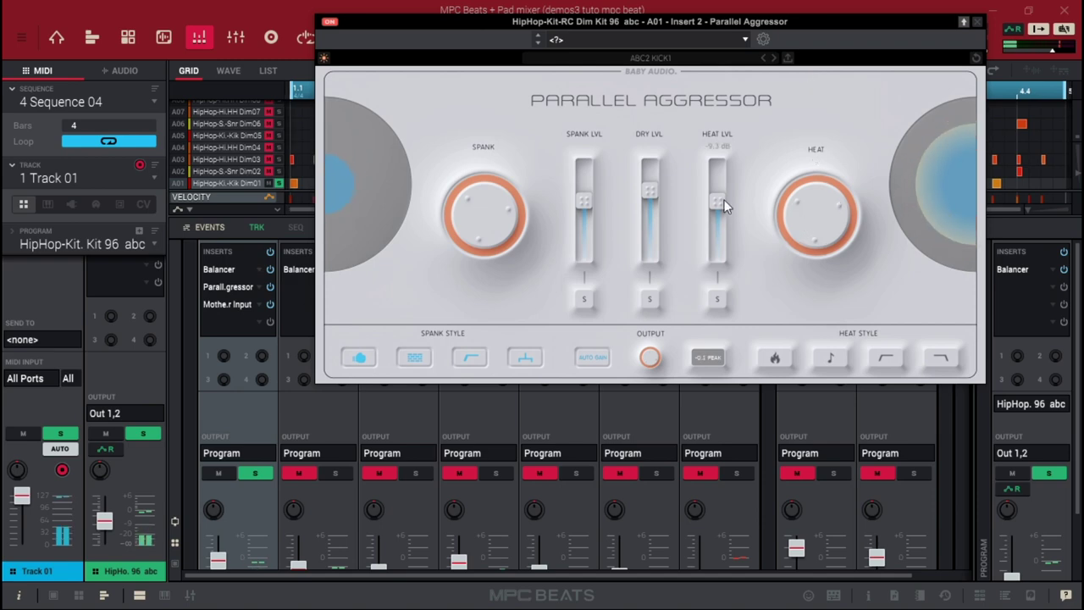
drag(717, 200, 716, 195)
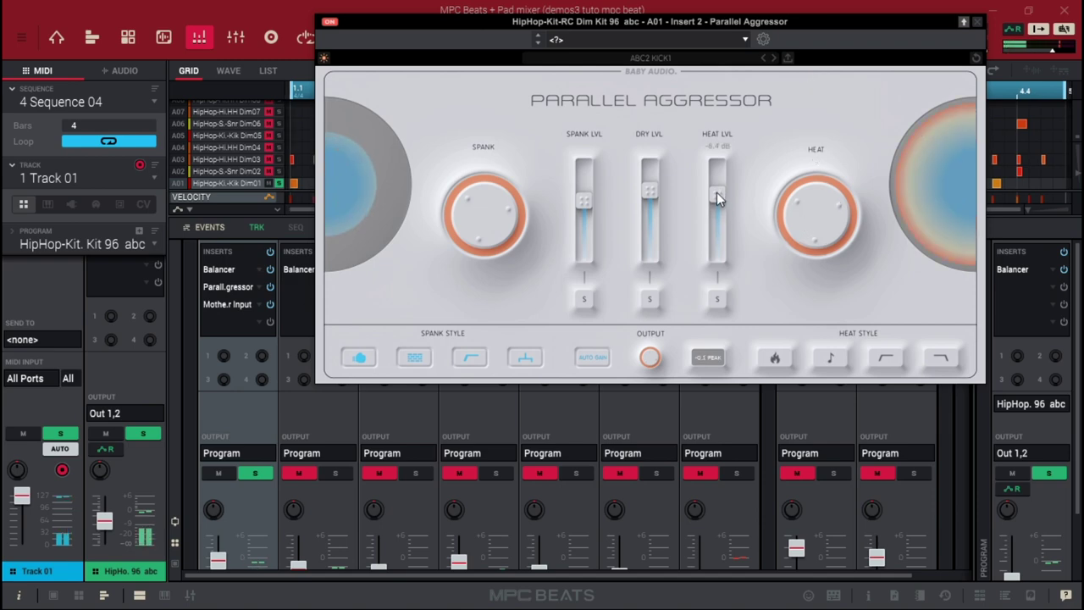
Step: Solo the Heat channel and try the Extra Hot style while lowering the Heat amount
click(716, 298)
mouse_move(823, 222)
drag(823, 221, 810, 249)
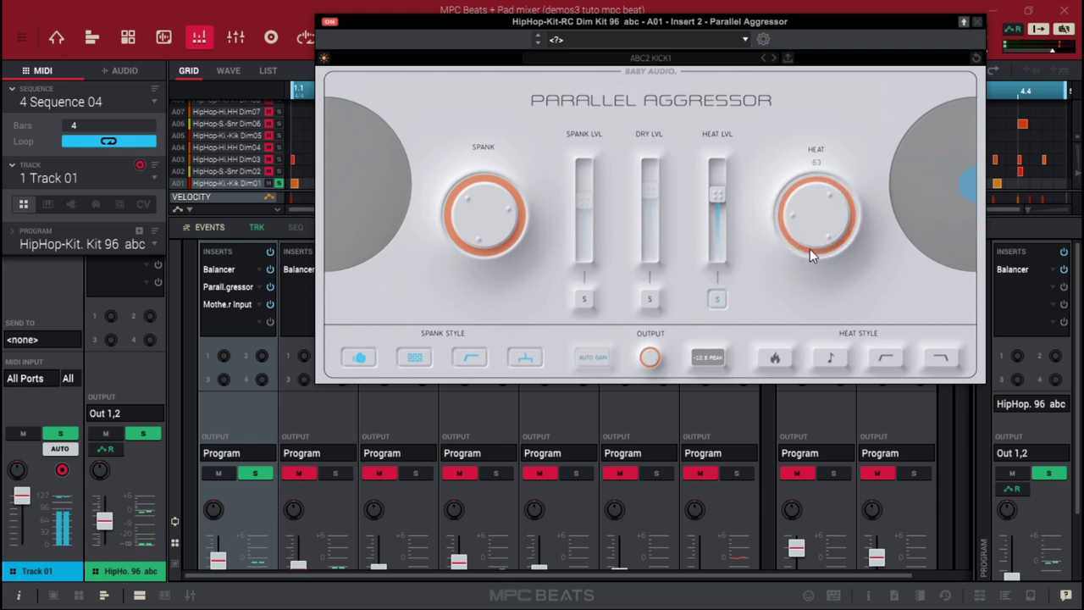
click(777, 358)
mouse_move(812, 254)
mouse_down()
mouse_move(820, 163)
mouse_move(821, 252)
mouse_up()
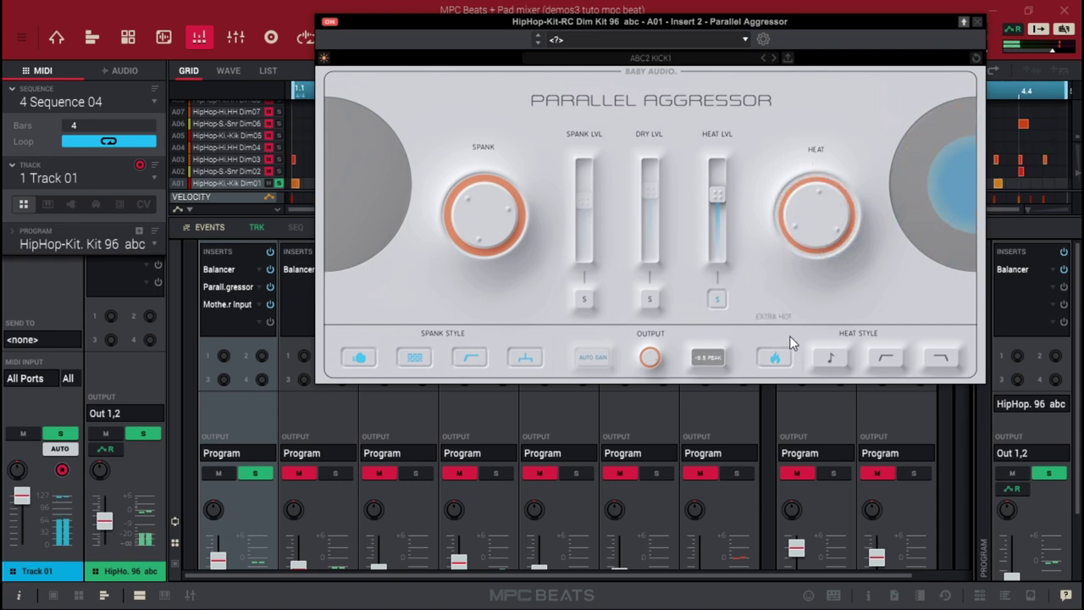
Step: Swap Extra Hot for the musical-note Heat style, enable both Heat filters and set the Heat amount to 78
click(832, 359)
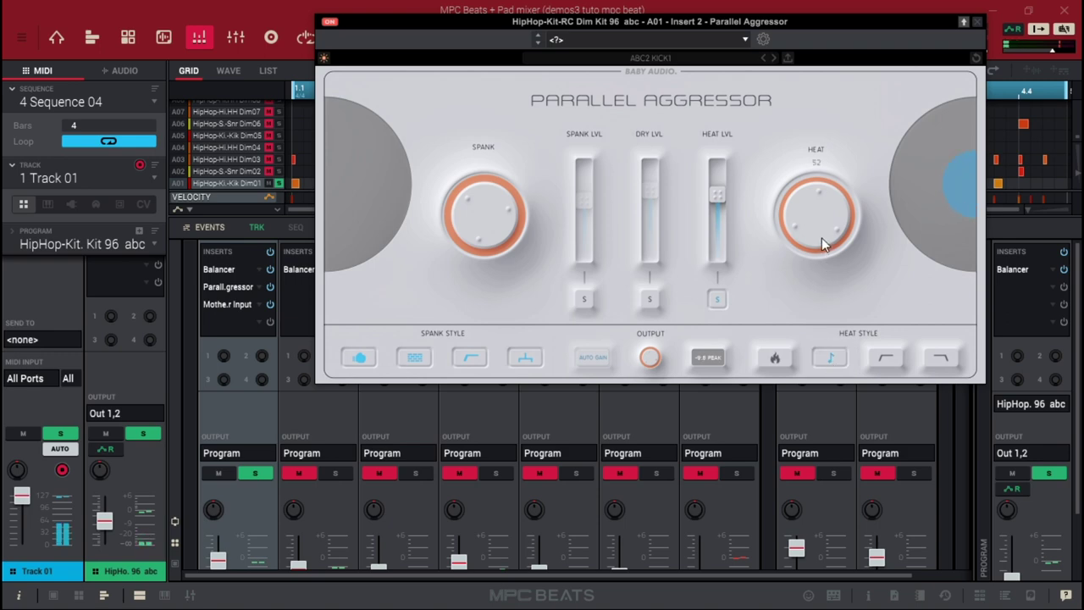
drag(817, 201, 813, 186)
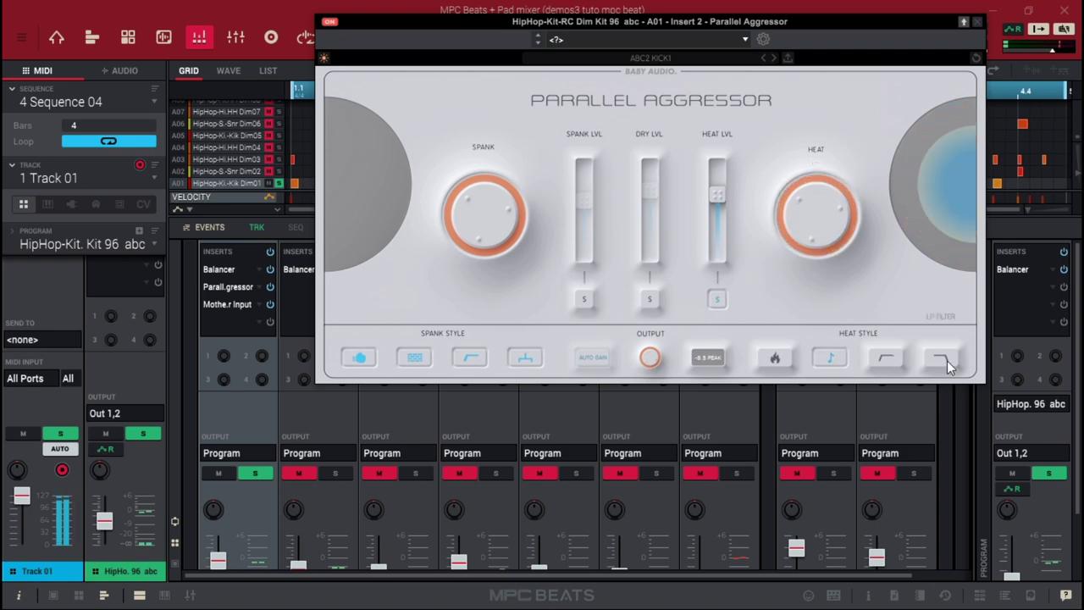
mouse_move(809, 219)
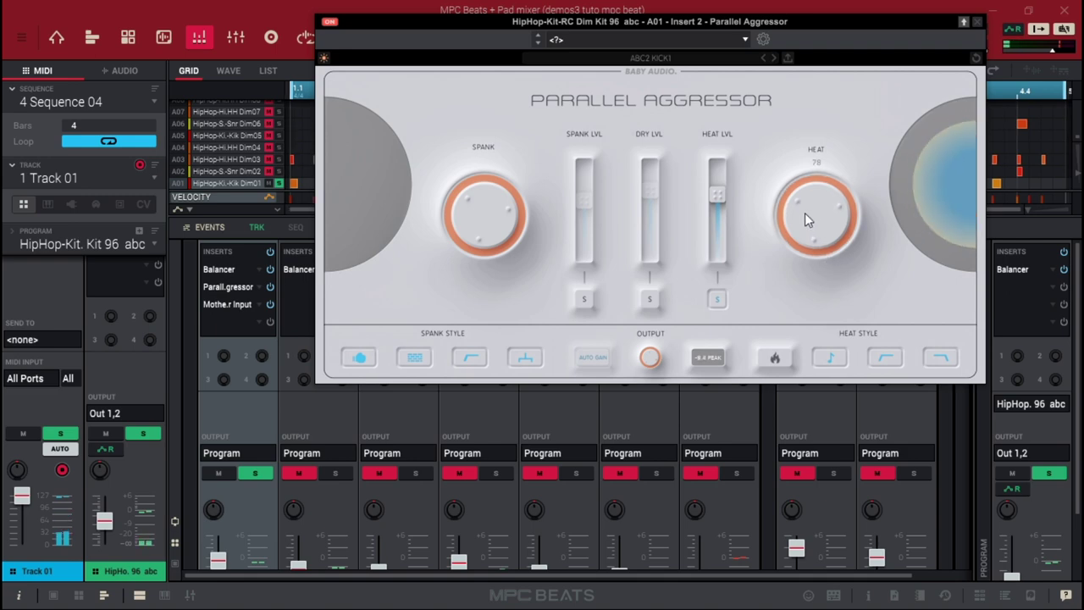
Step: Unsolo the Heat channel, rebalance with slightly more Spank level and less Heat level, and switch off Auto Gain
click(715, 300)
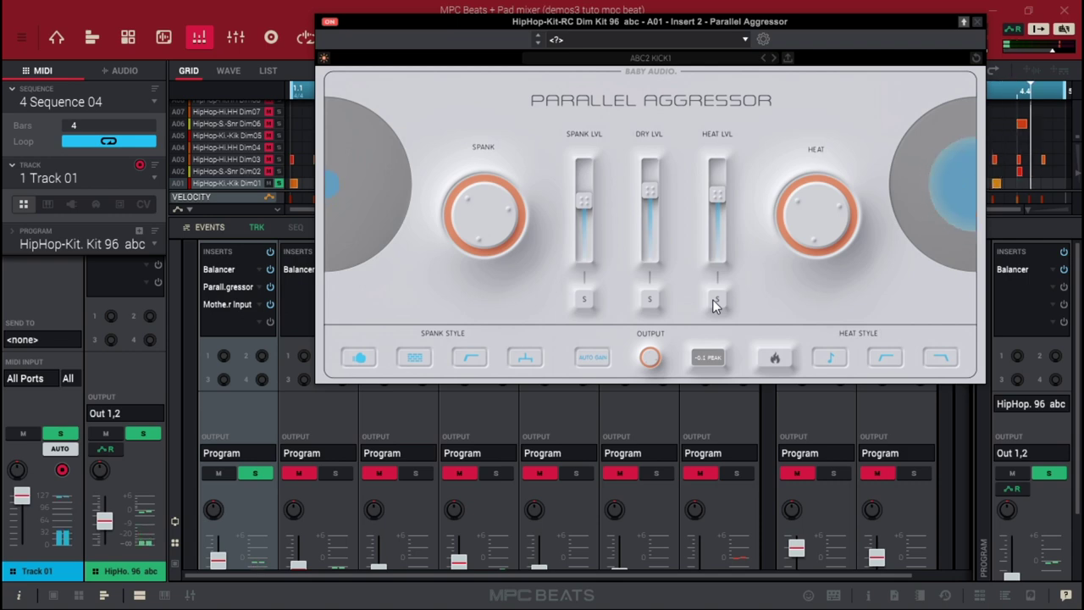
mouse_move(657, 205)
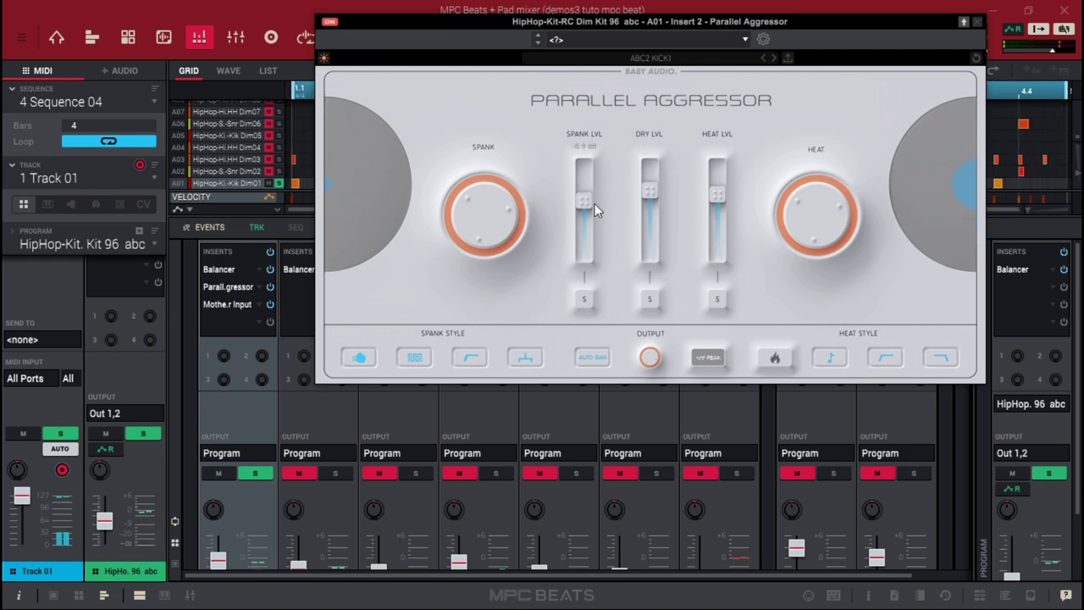
drag(587, 203, 587, 199)
mouse_move(726, 195)
drag(726, 194, 720, 202)
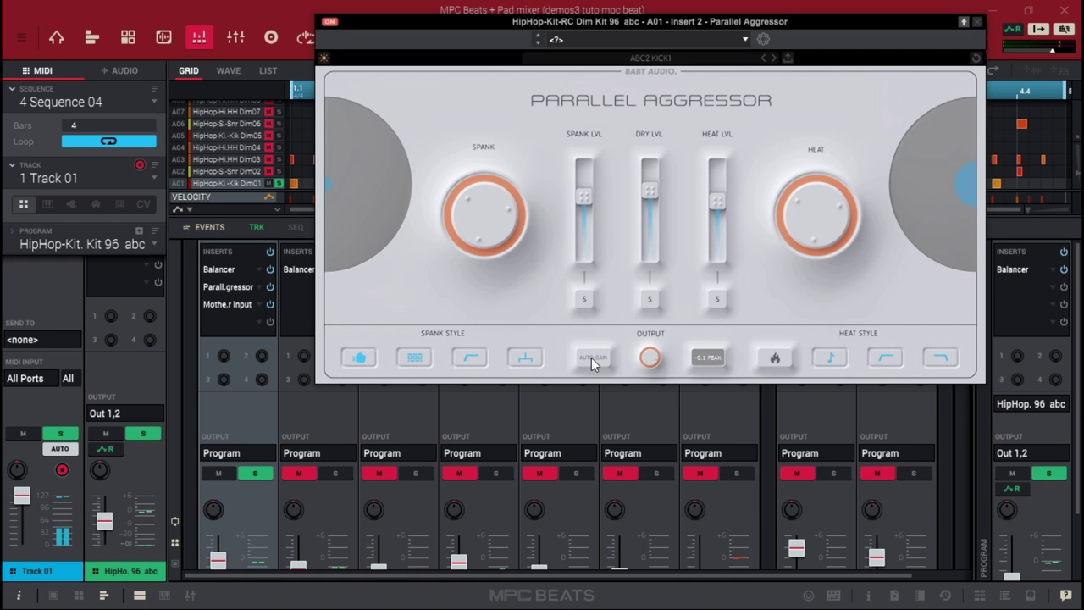
Step: Compare the kick with A01's inserts bypassed and re-enabled, and take A01 out of solo
click(270, 251)
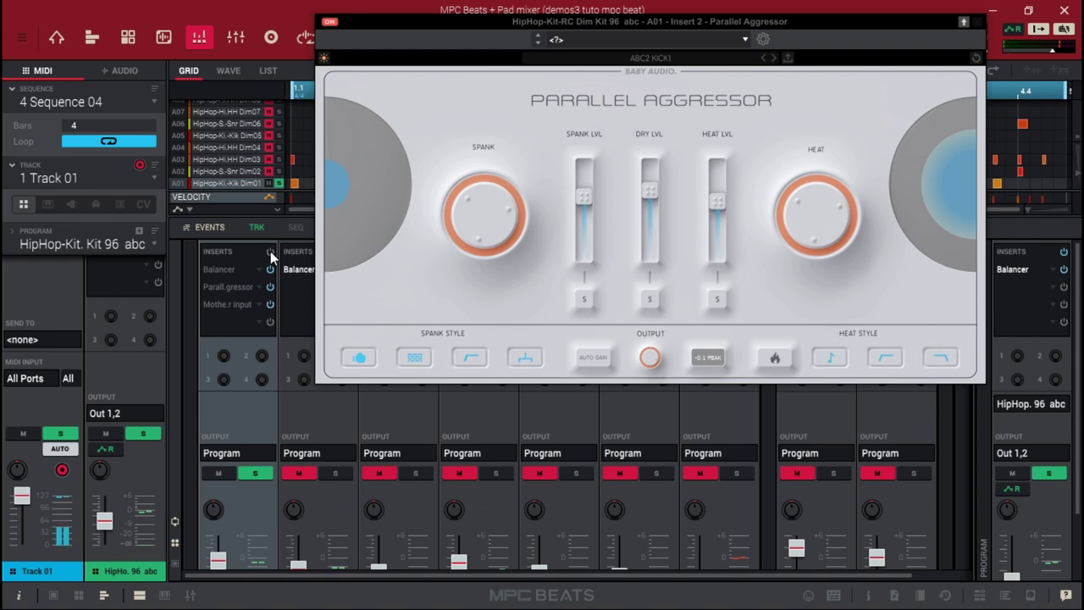
click(270, 252)
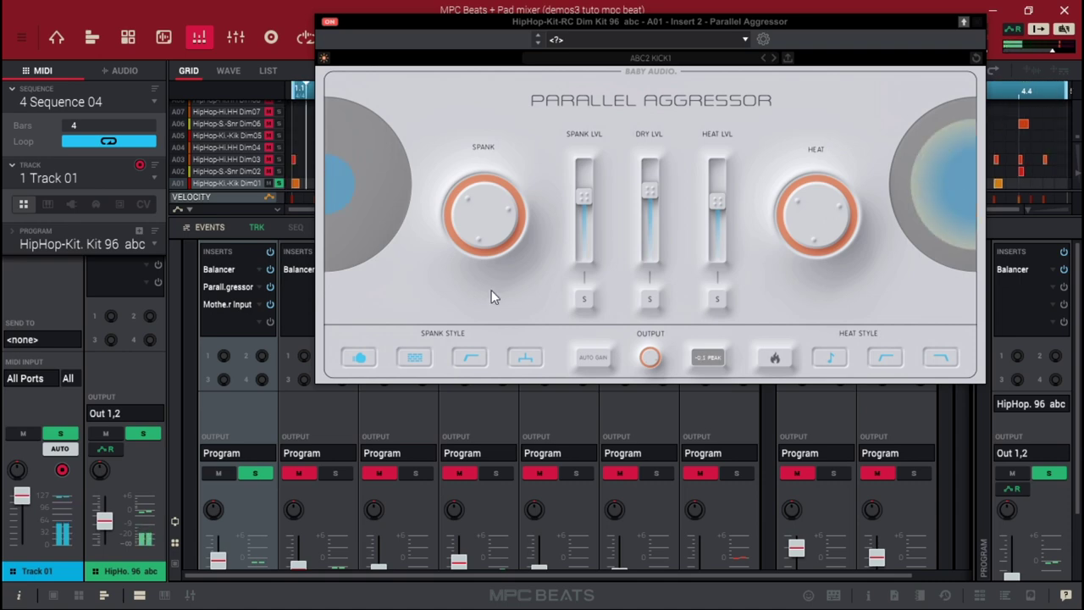
click(250, 475)
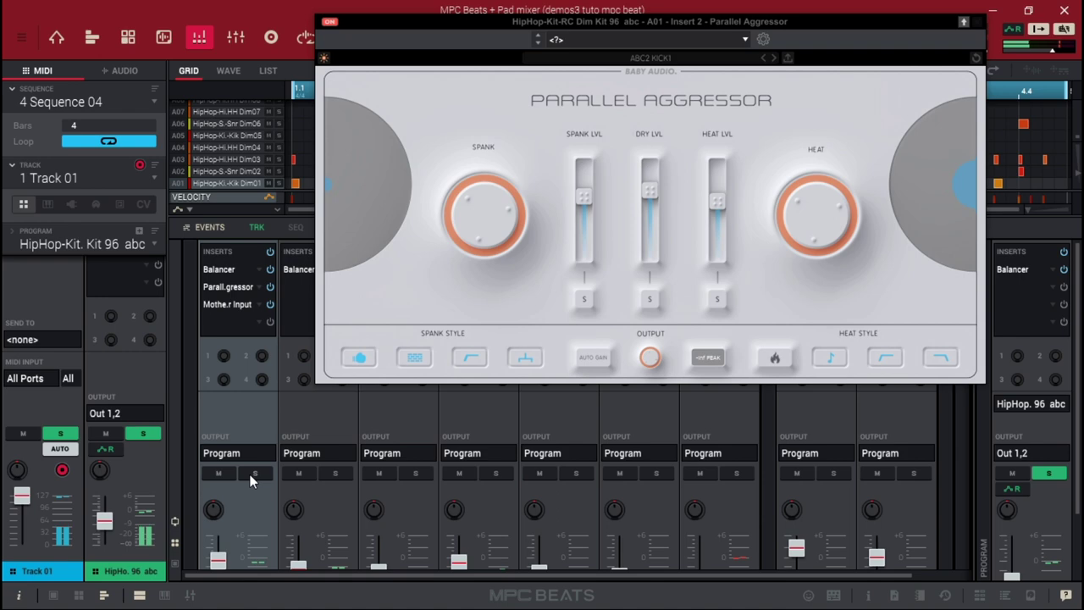
Step: Raise the Dry and Spank levels slightly for the full beat and switch Auto Gain back on
mouse_move(588, 222)
drag(650, 191, 658, 173)
drag(586, 196, 589, 187)
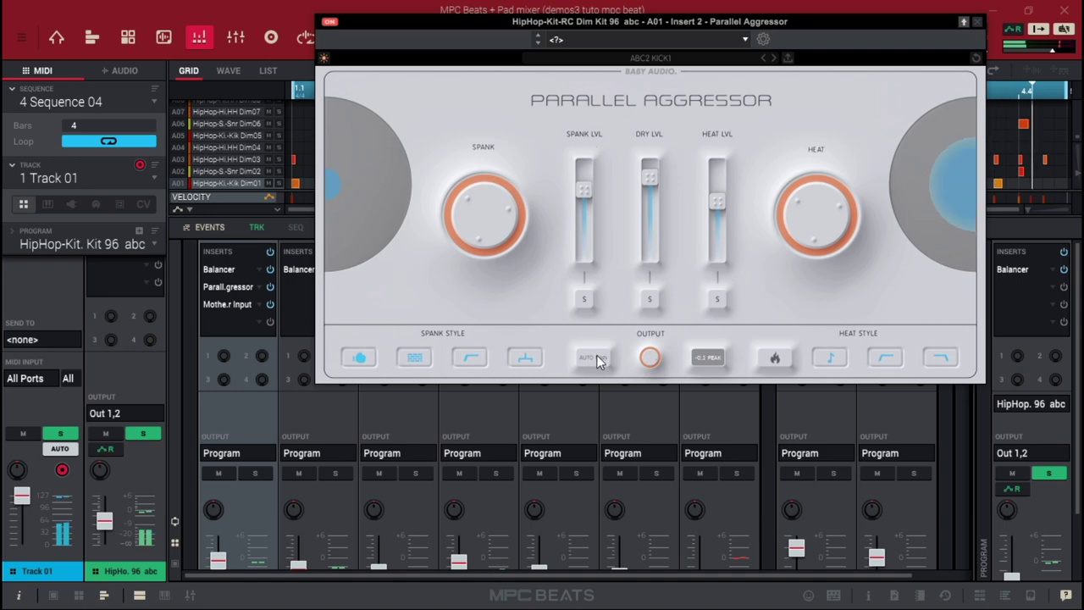
mouse_move(648, 356)
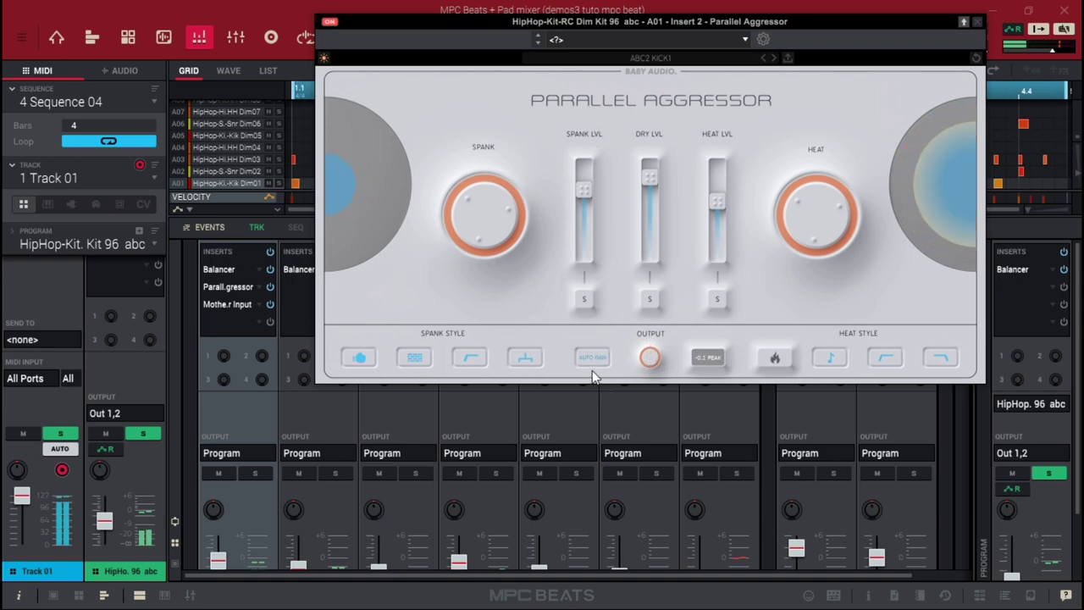
Step: Raise A01's volume fader slightly and compare the full beat with its inserts bypassed and re-enabled
mouse_move(234, 562)
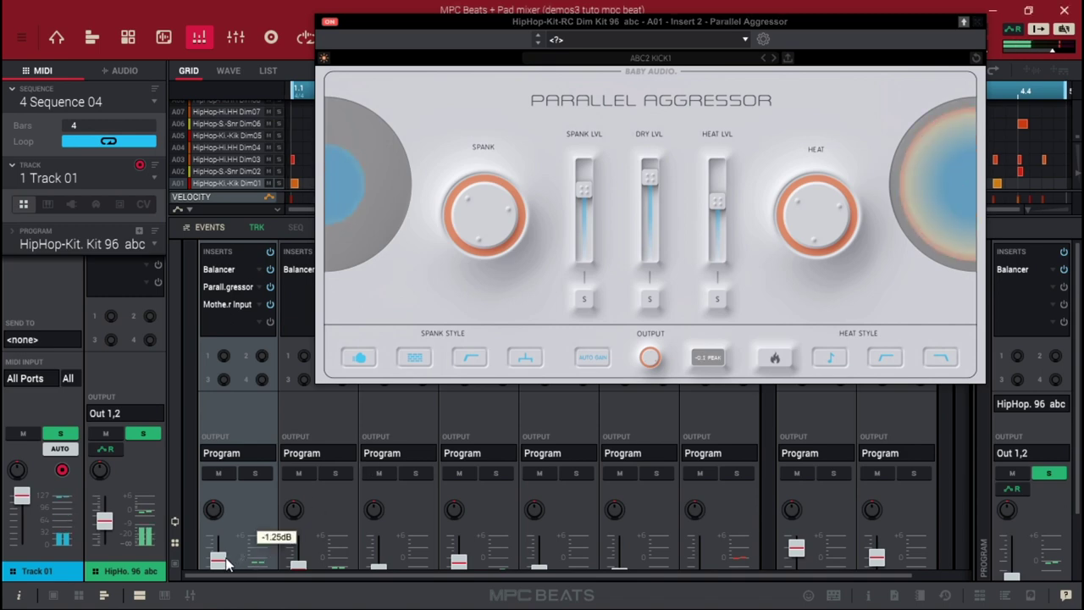
click(269, 251)
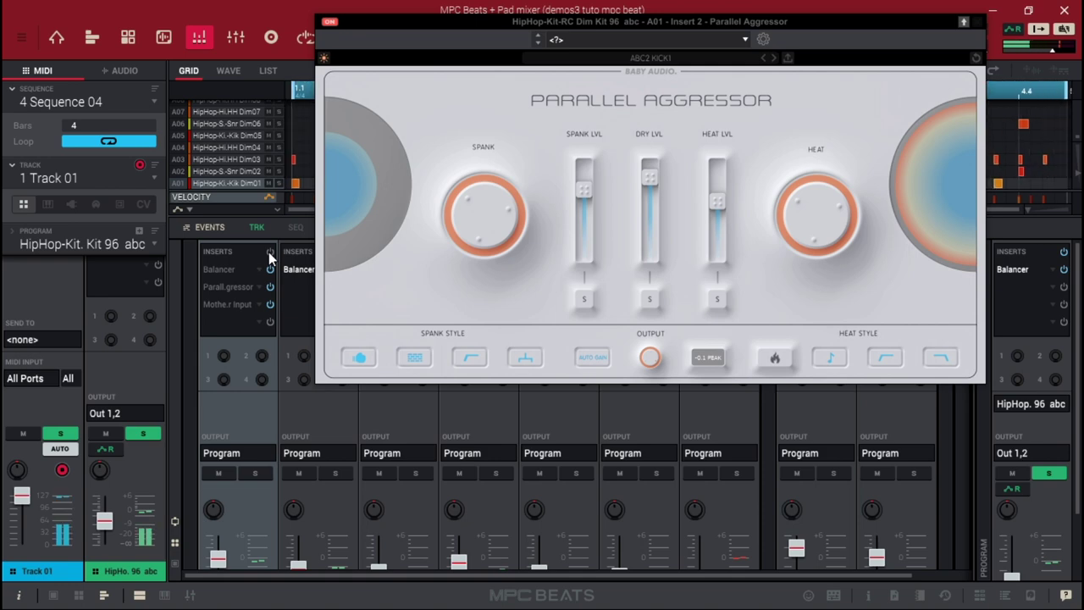
click(269, 251)
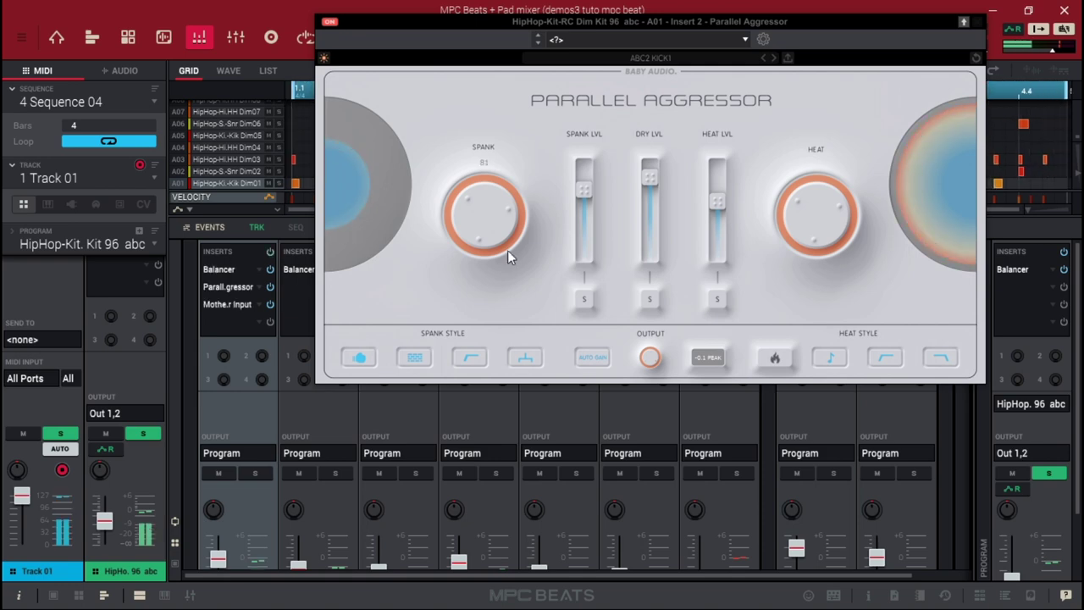
Step: Close A01's plugin window, solo channel A15 and open its Parallel Aggressor insert, moving the window clear of A01's strip
click(977, 22)
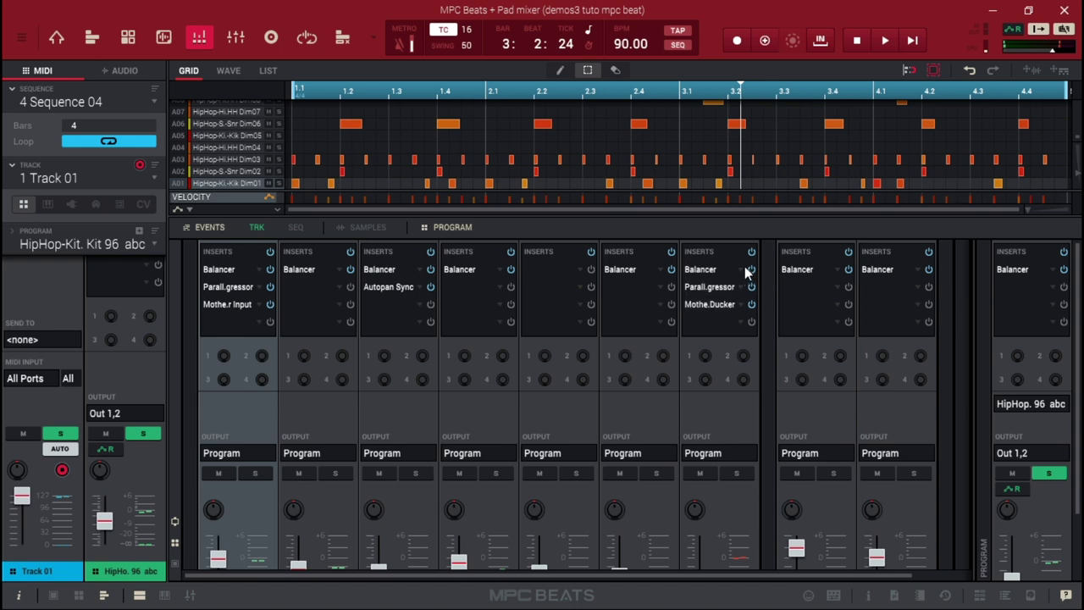
click(737, 474)
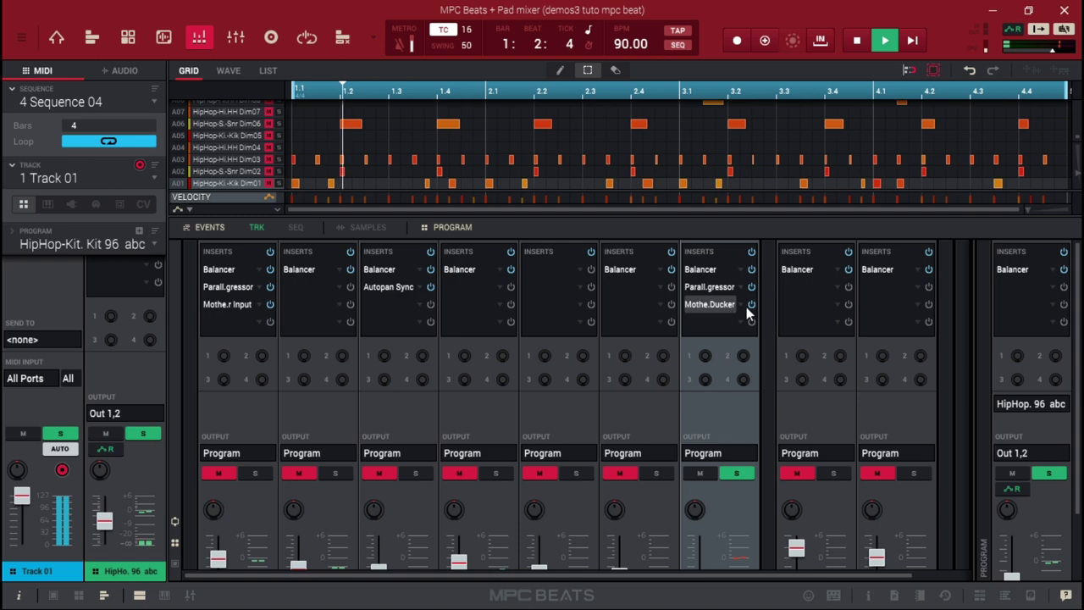
double_click(707, 286)
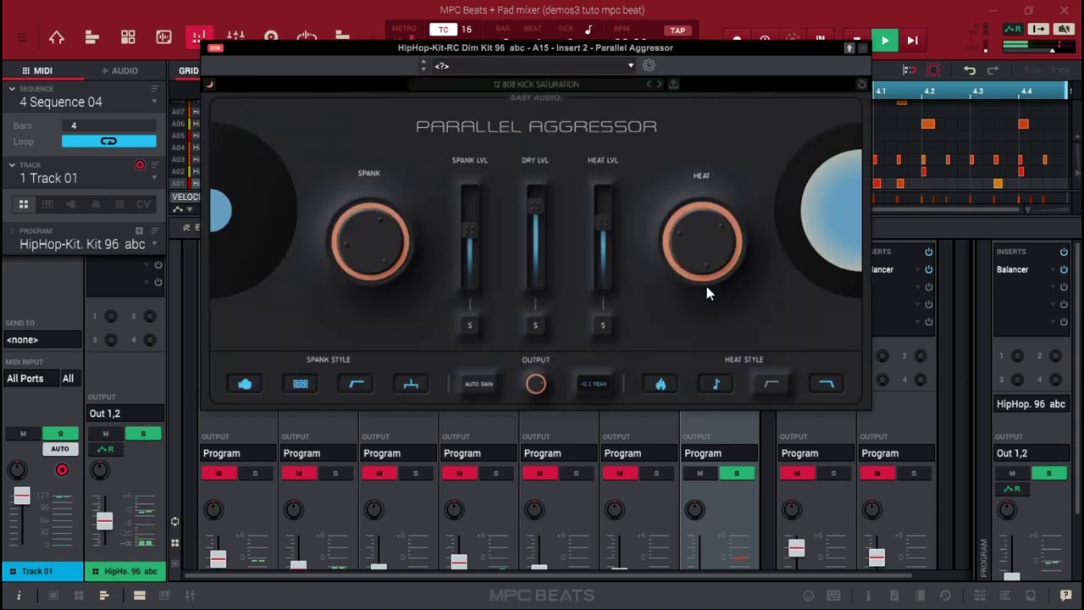
drag(707, 45, 830, 18)
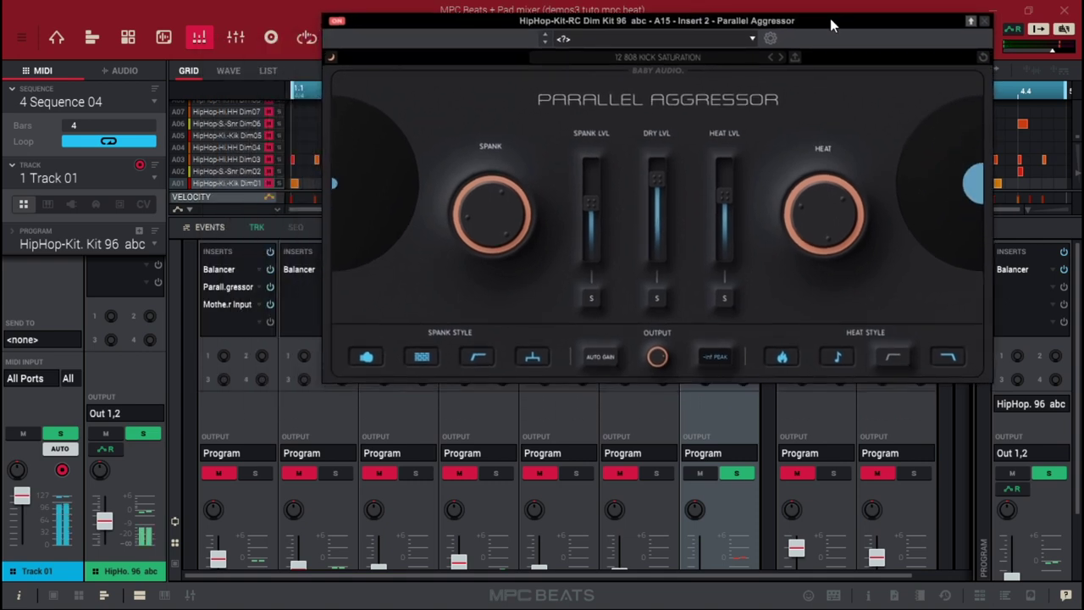
Step: Pull A15's Spank and Heat levels fully down and compare the dry 808 with its inserts bypassed and re-enabled
drag(592, 203, 596, 269)
drag(726, 198, 729, 271)
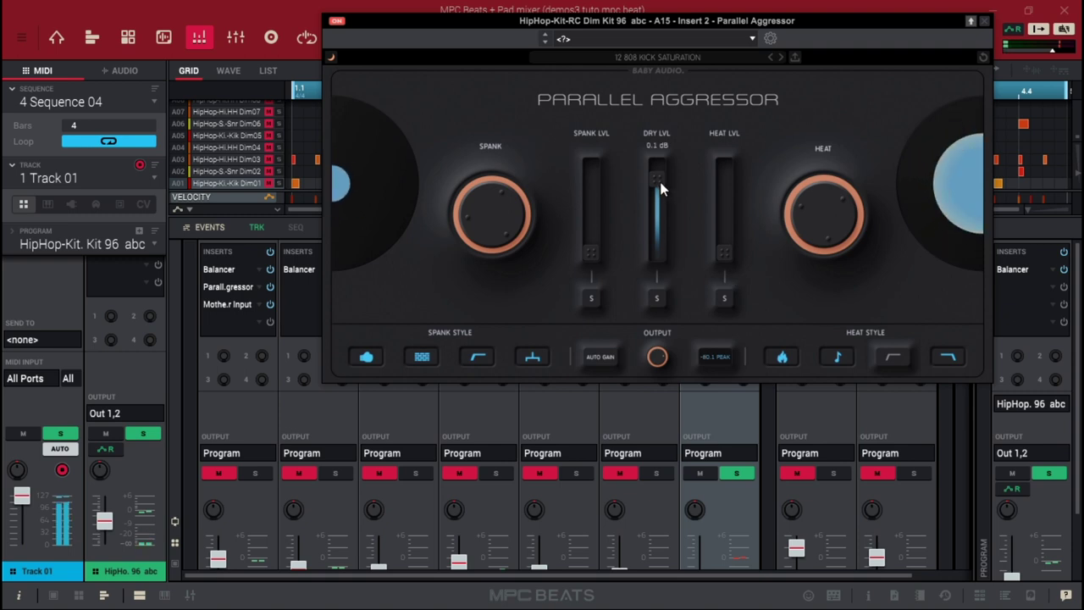
drag(911, 22, 551, 29)
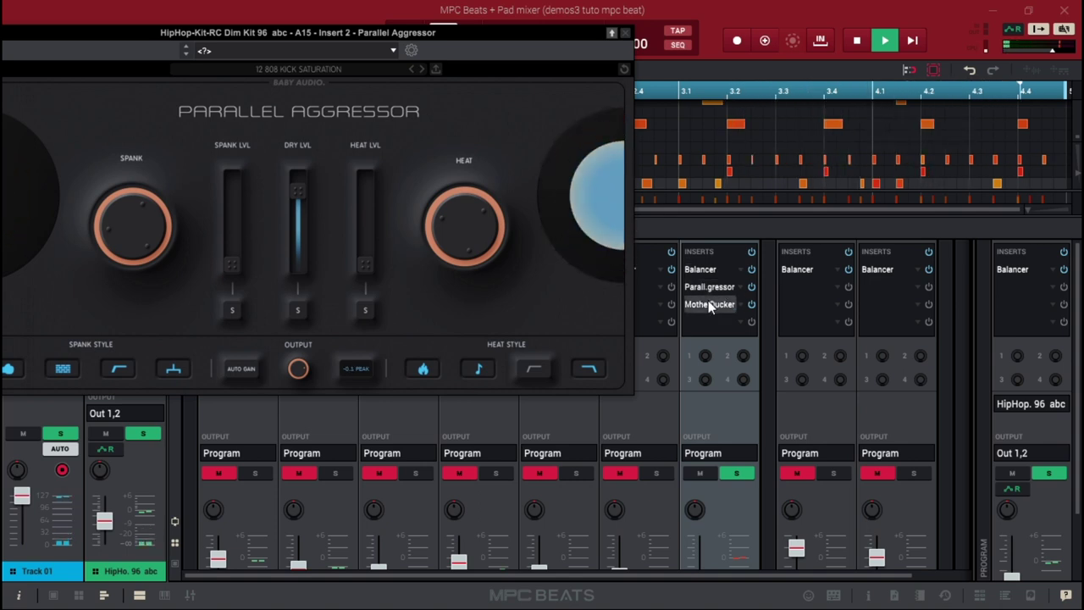
click(751, 253)
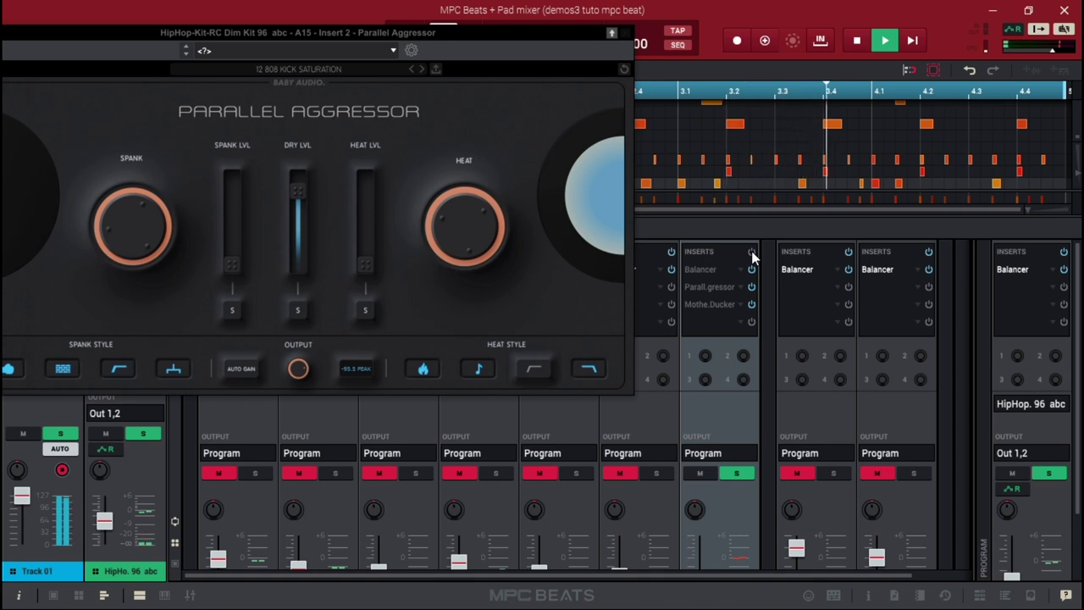
click(751, 253)
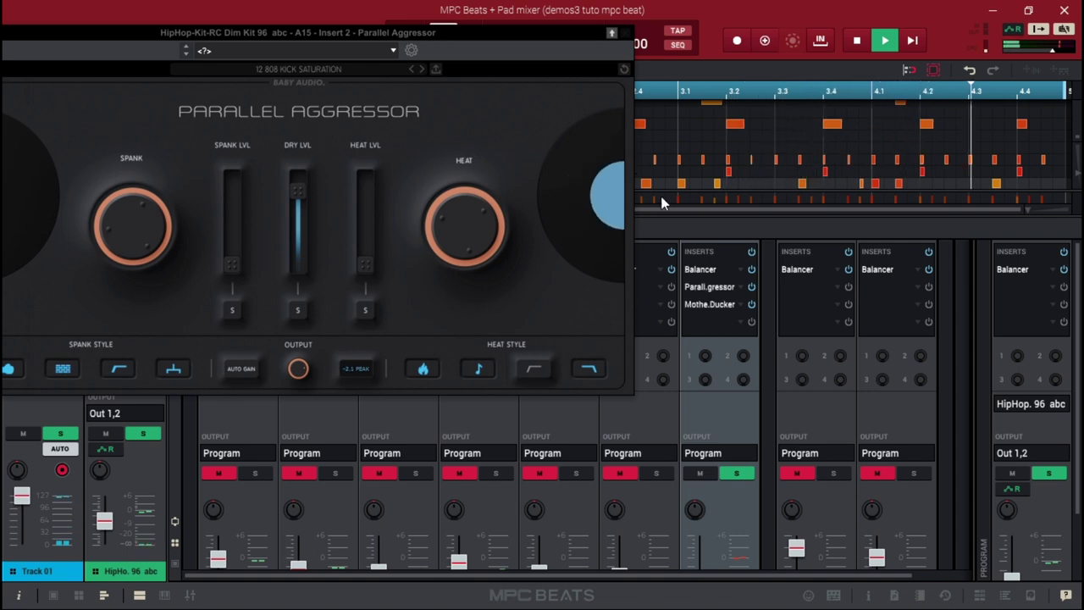
Step: Bring the Spank level back up and raise the Heat level to about -8 dB on A15's Parallel Aggressor
drag(437, 41, 573, 48)
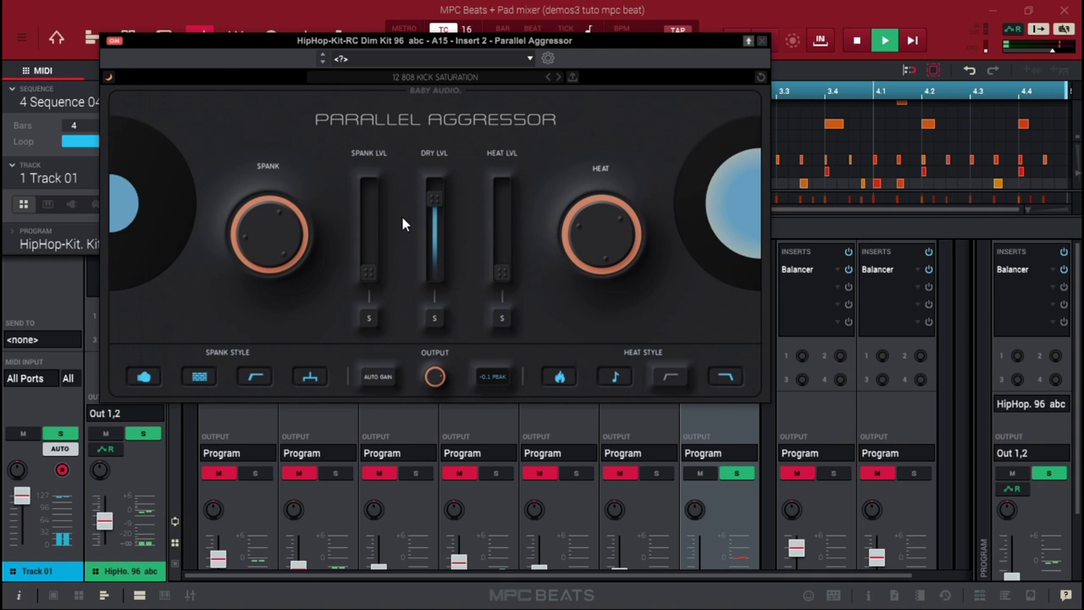
mouse_move(366, 271)
drag(367, 272, 365, 210)
drag(501, 271, 498, 216)
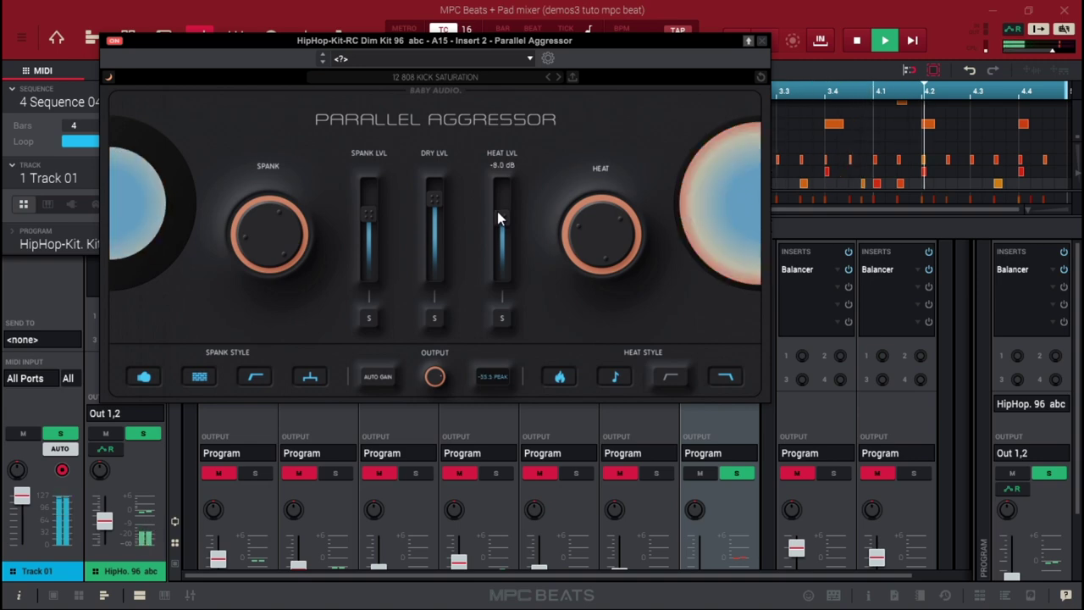
Step: Switch off all the Spank styles and turn the Spank amount down to 0
drag(485, 43, 665, 38)
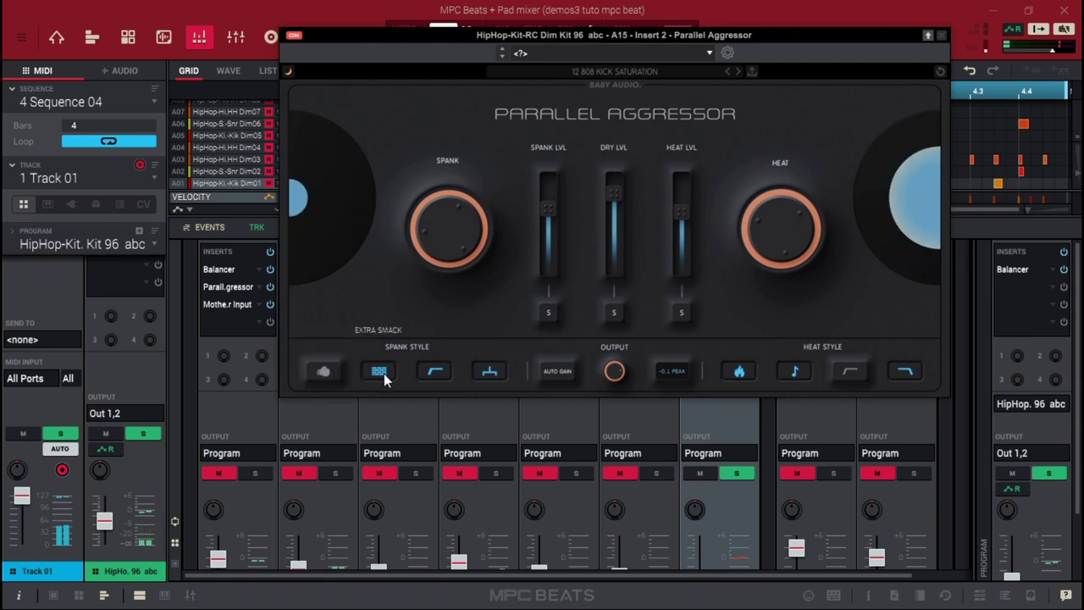
click(489, 373)
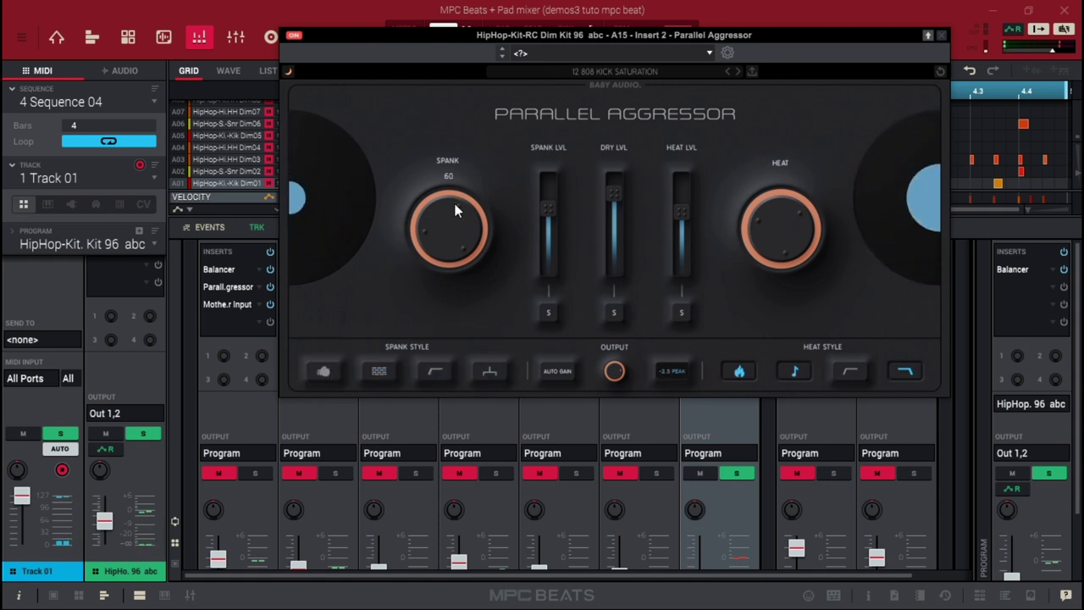
mouse_move(453, 220)
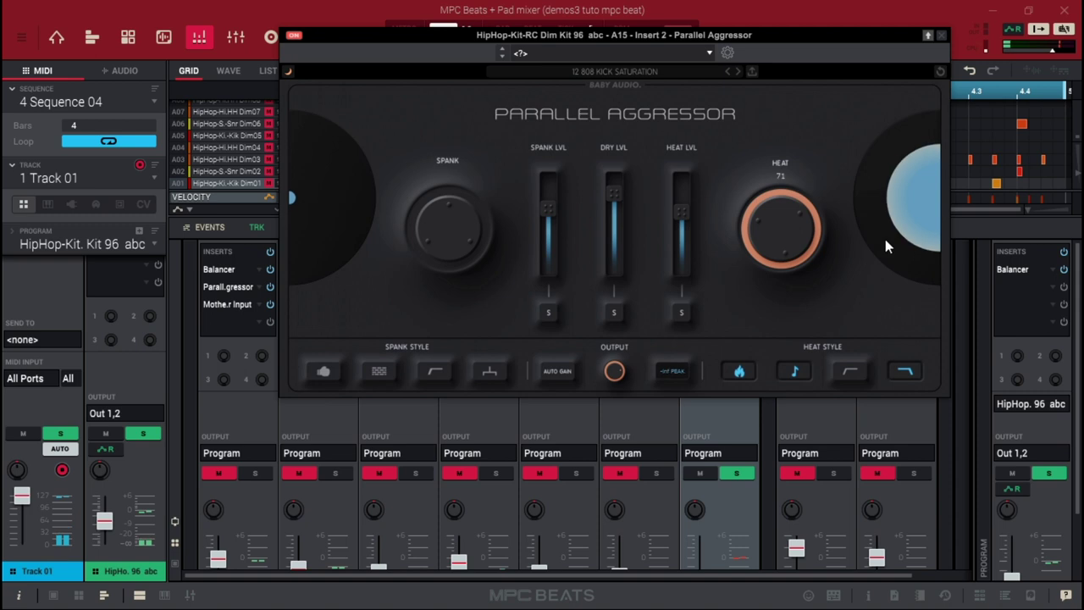
Step: Turn the Heat amount down to 0, switch off all the Heat styles and enable Auto Gain
mouse_move(759, 235)
click(748, 372)
click(905, 373)
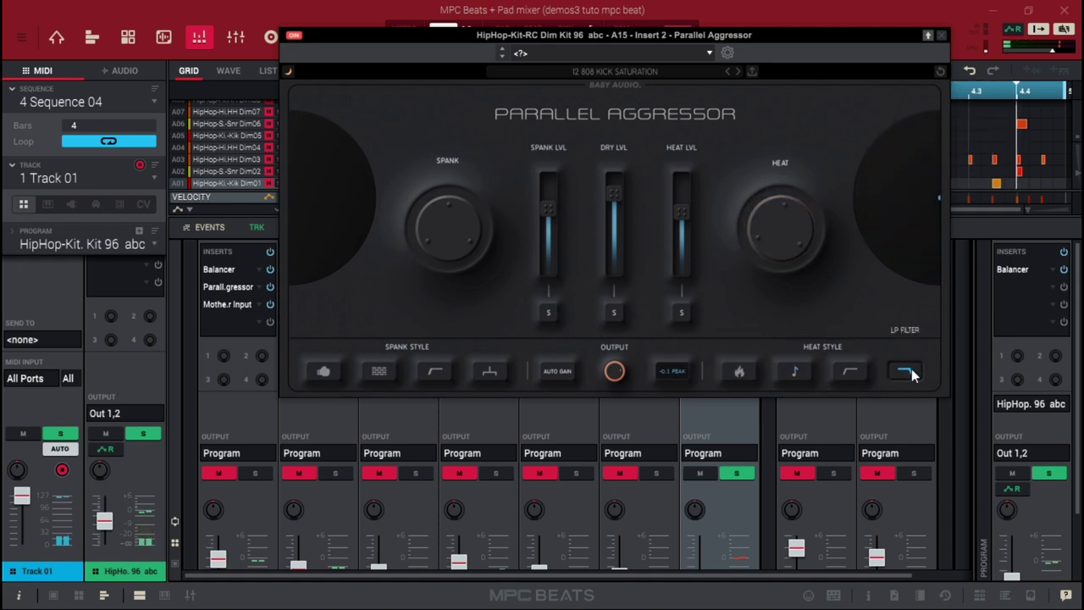
click(547, 372)
Step: Solo the Spank channel and turn the Spank amount up to about 64
mouse_move(447, 258)
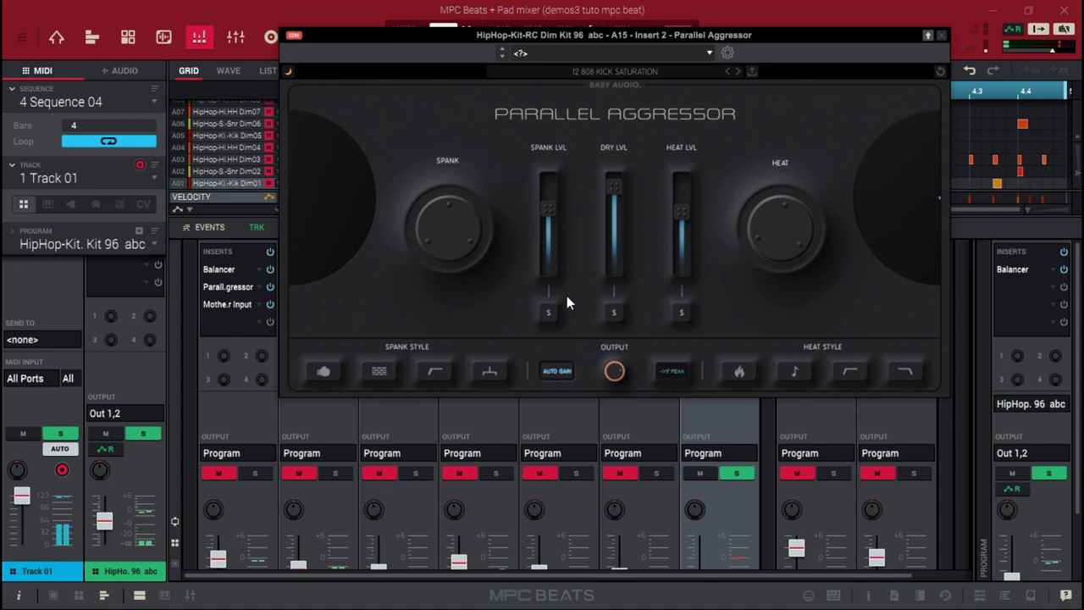
click(548, 314)
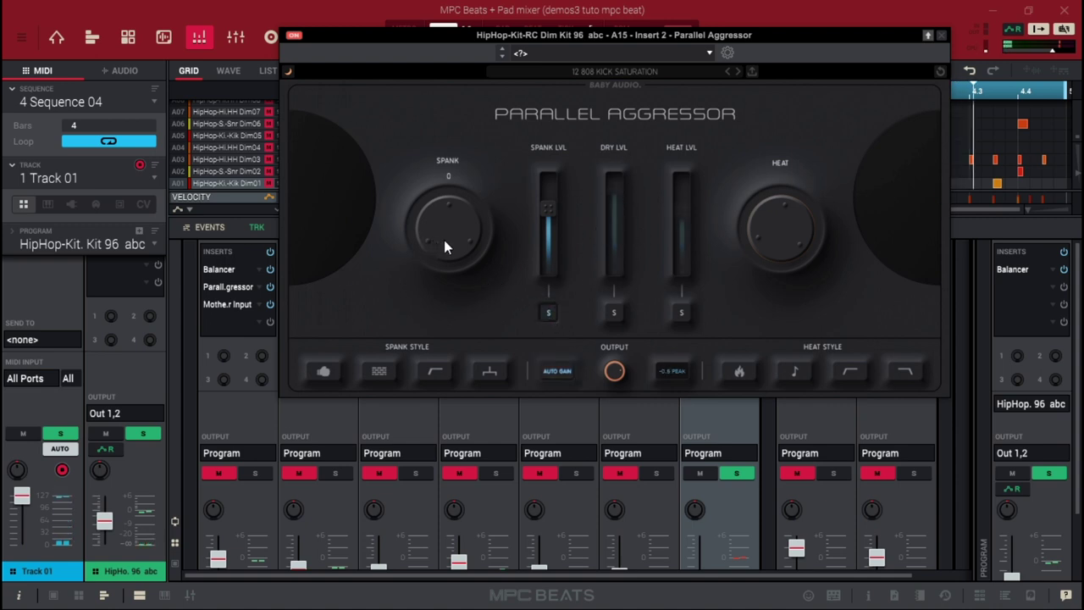
drag(444, 240, 412, 117)
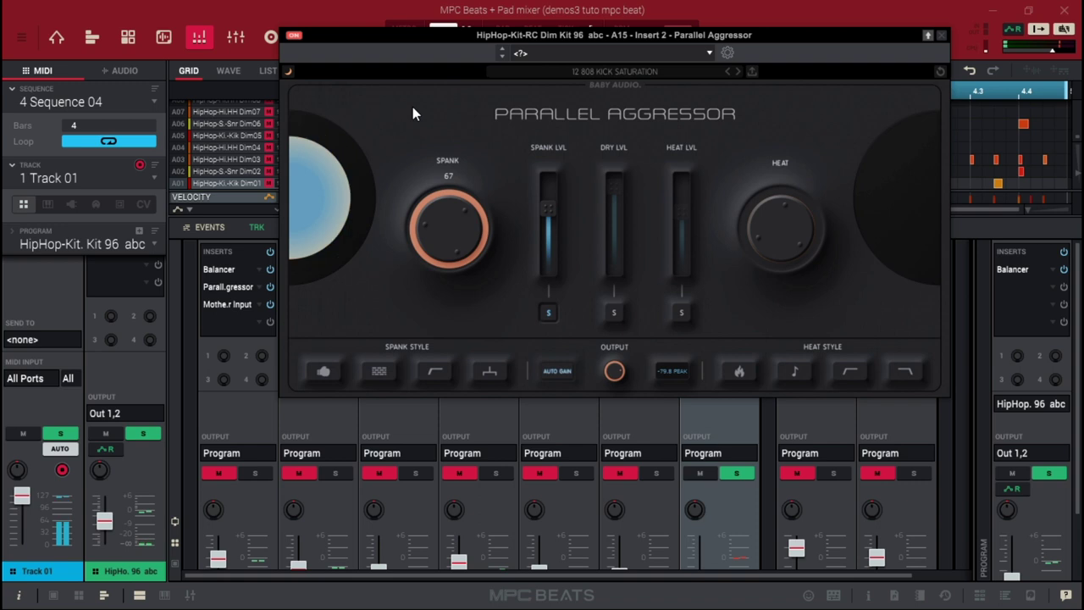
drag(419, 264, 441, 246)
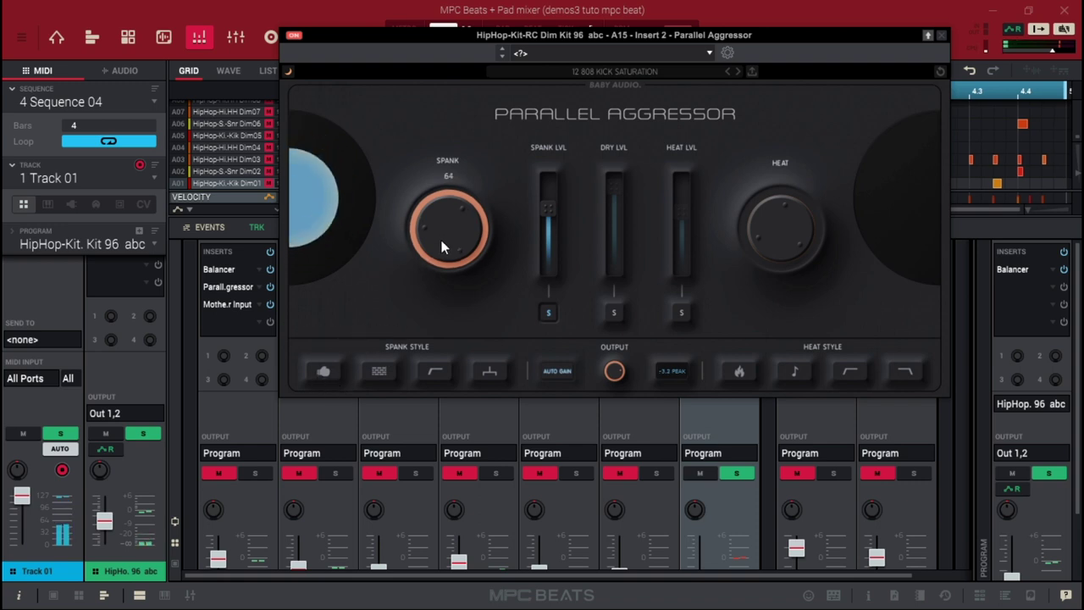
Step: Try the fist Spank style at an amount of 57, switch to Extra Smack and blend Spank with the dry signal, Heat level fully down
click(321, 371)
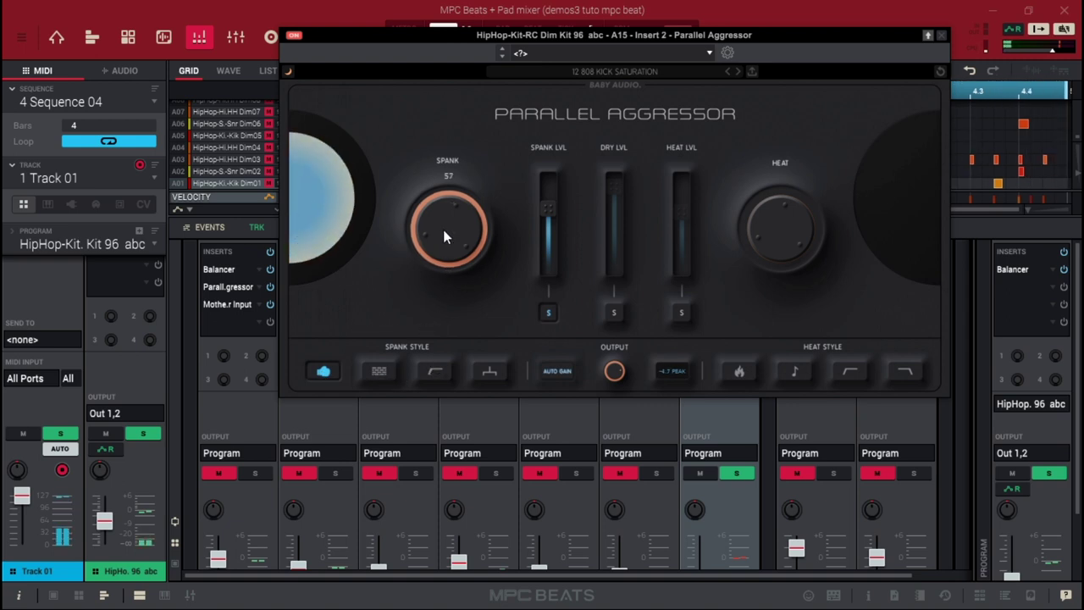
click(378, 372)
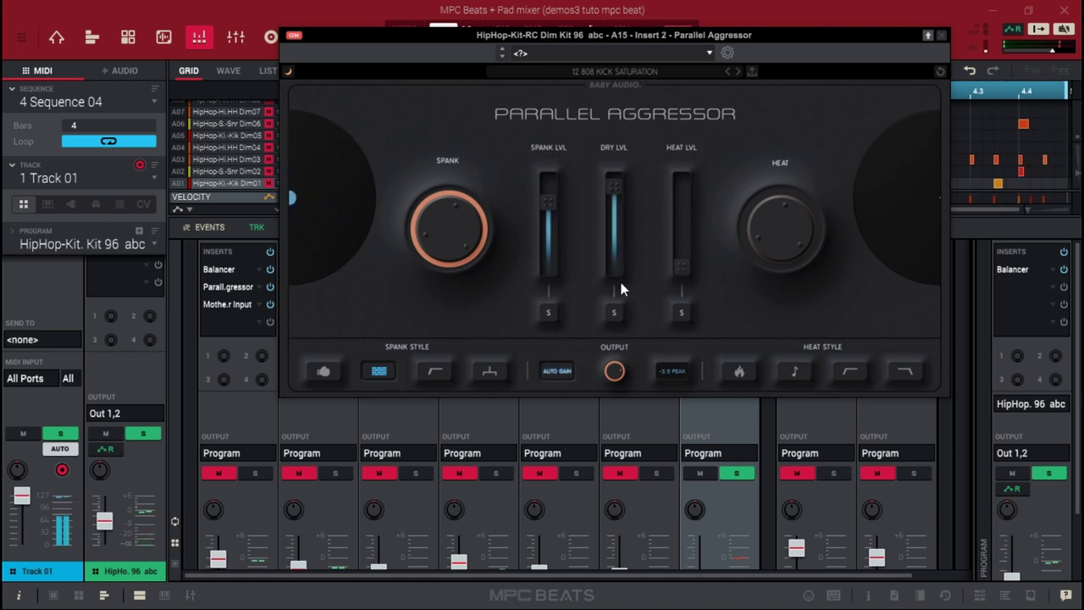
mouse_move(546, 205)
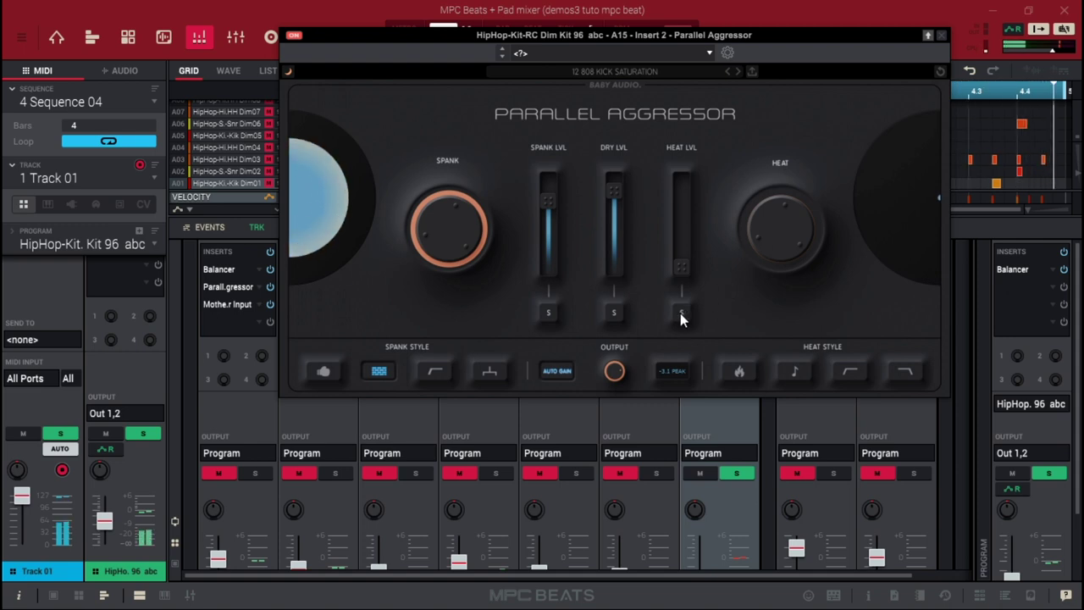
Step: Raise the Heat level to about -6.7 dB and turn the Heat amount well up
drag(683, 271, 687, 207)
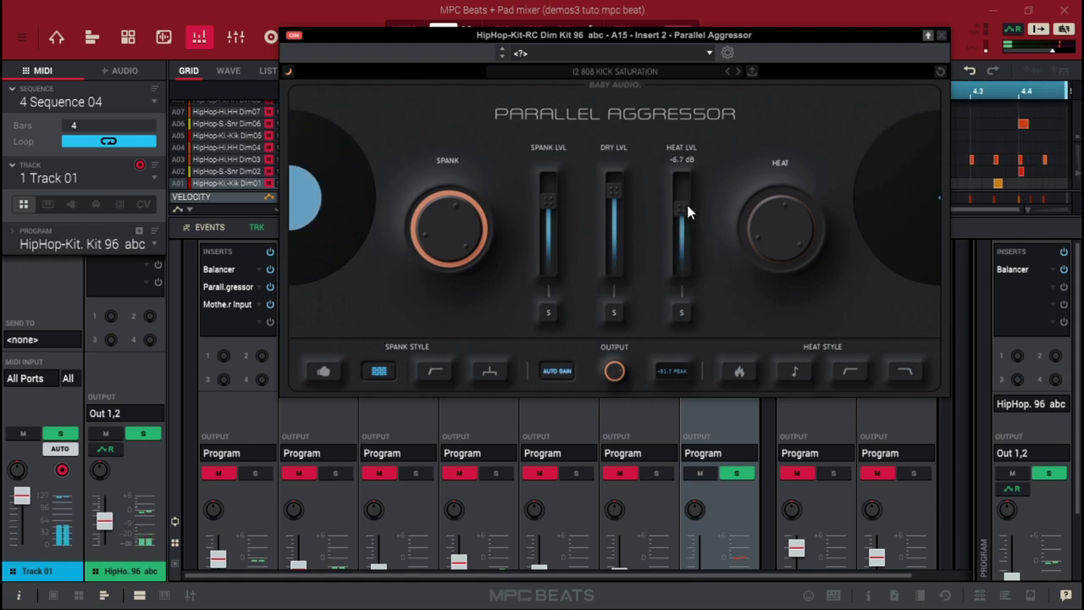
mouse_move(779, 238)
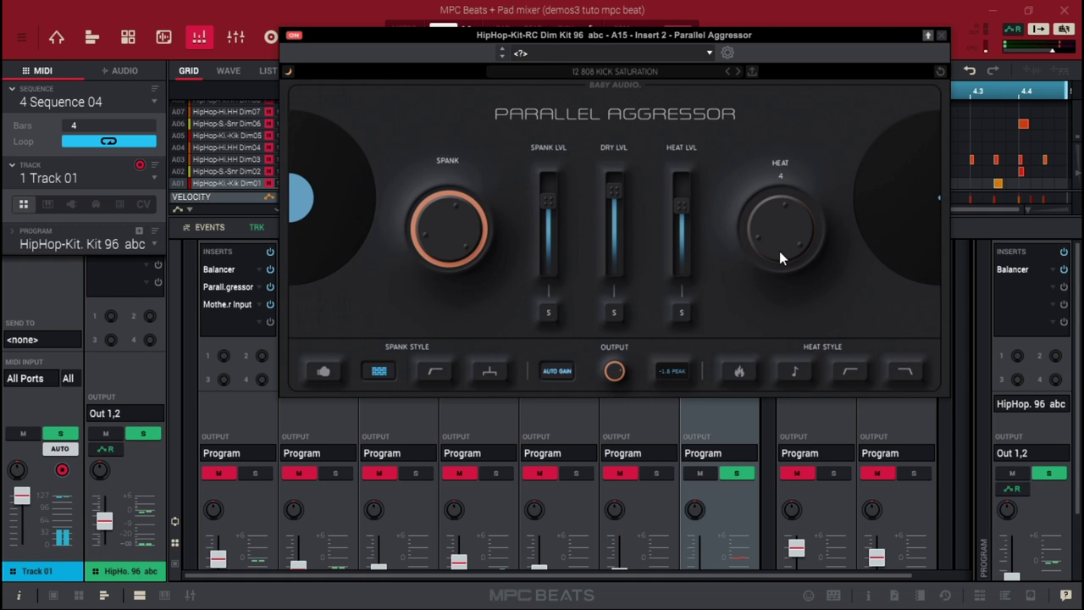
drag(782, 244, 751, 111)
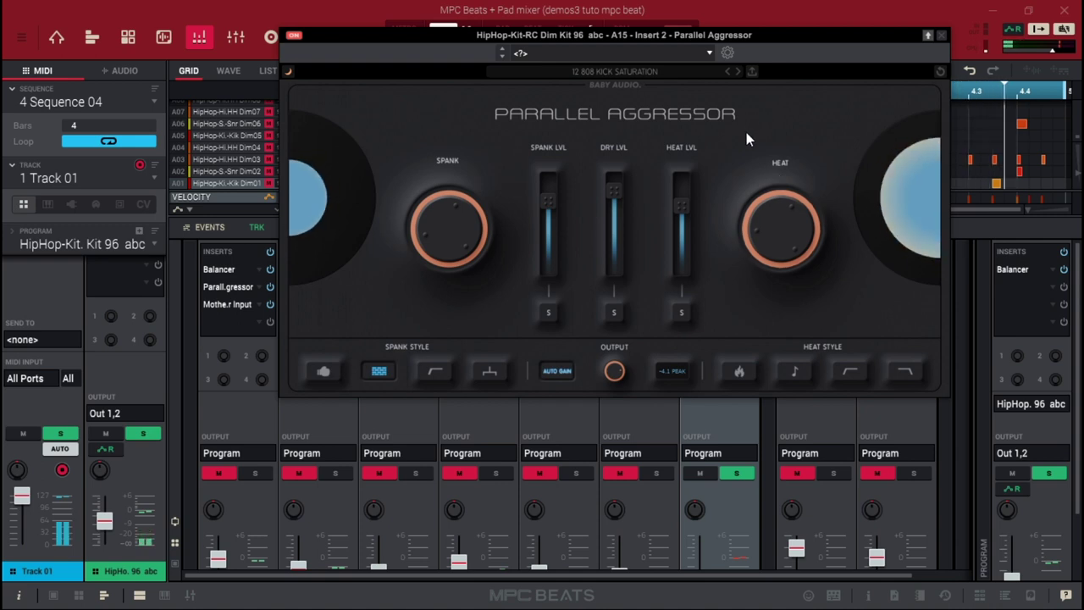
Step: Enable the Extra Hot and LP Filter Heat styles and move the plugin window clear of the transport controls
click(739, 371)
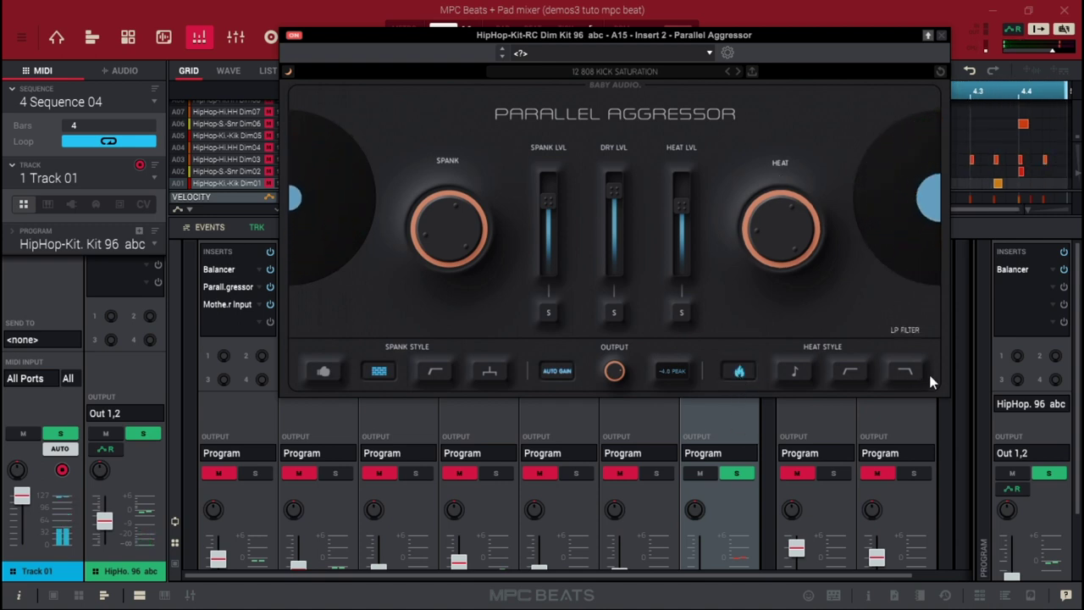
click(902, 372)
drag(853, 34, 884, 64)
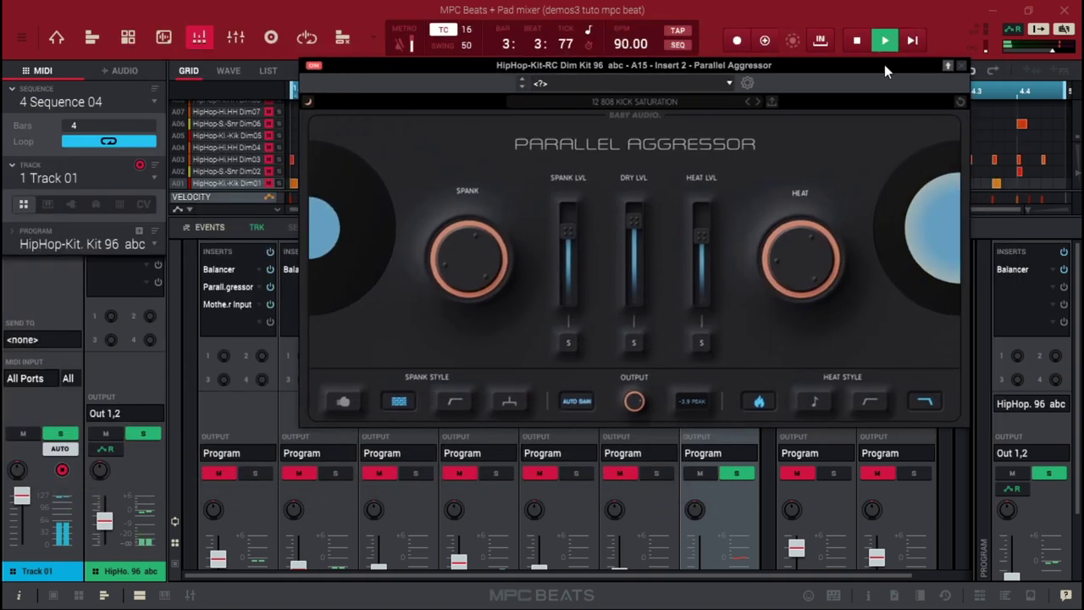
Step: Nudge the Heat level up, add the fist Spank style to Extra Smack and set the Spank amount to about 65
mouse_move(702, 233)
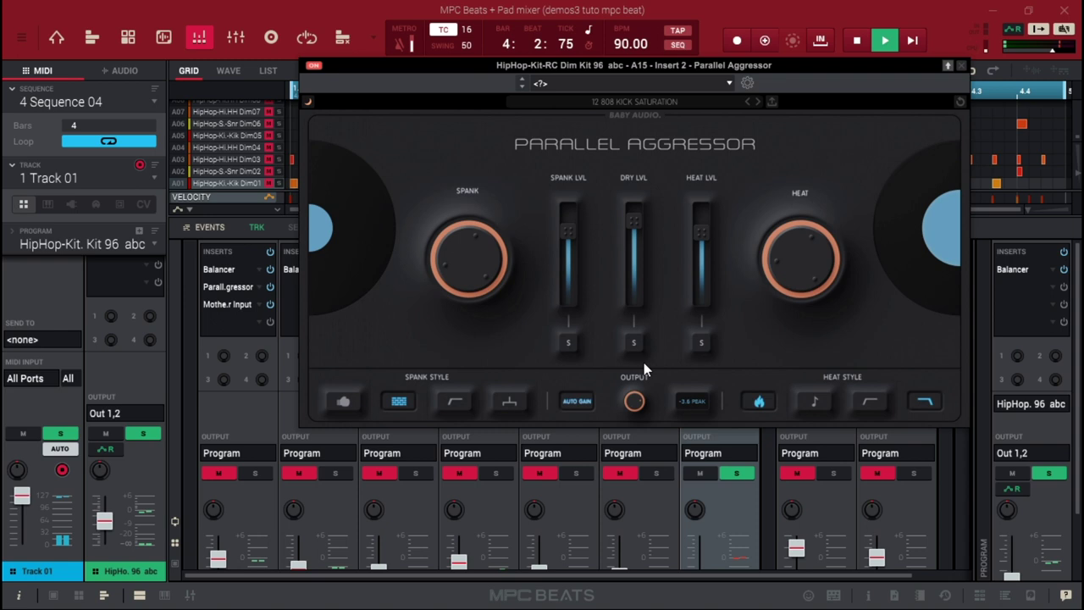
mouse_move(626, 383)
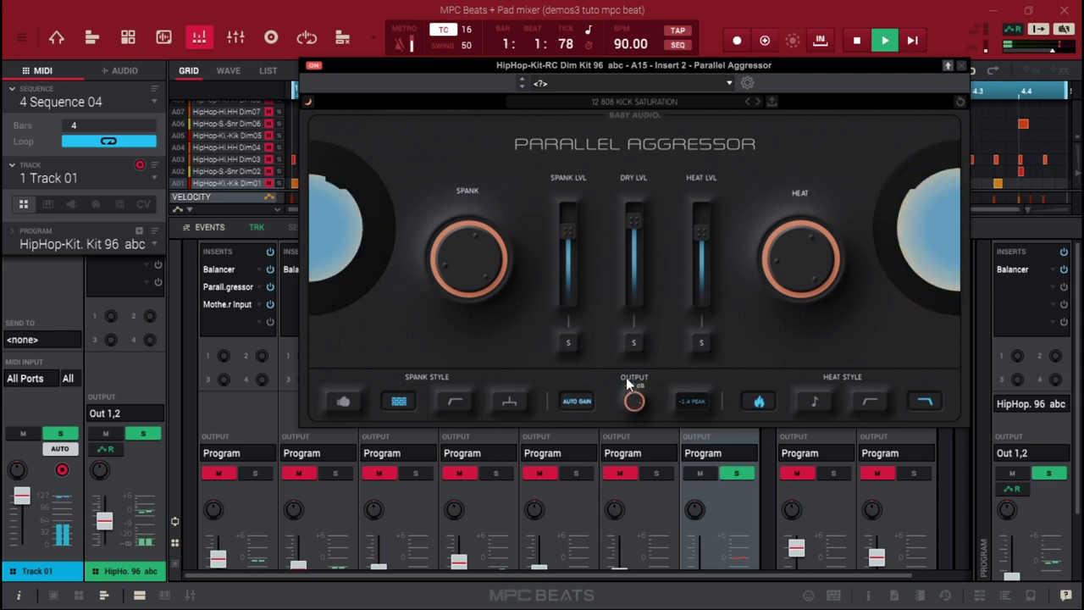
mouse_move(471, 264)
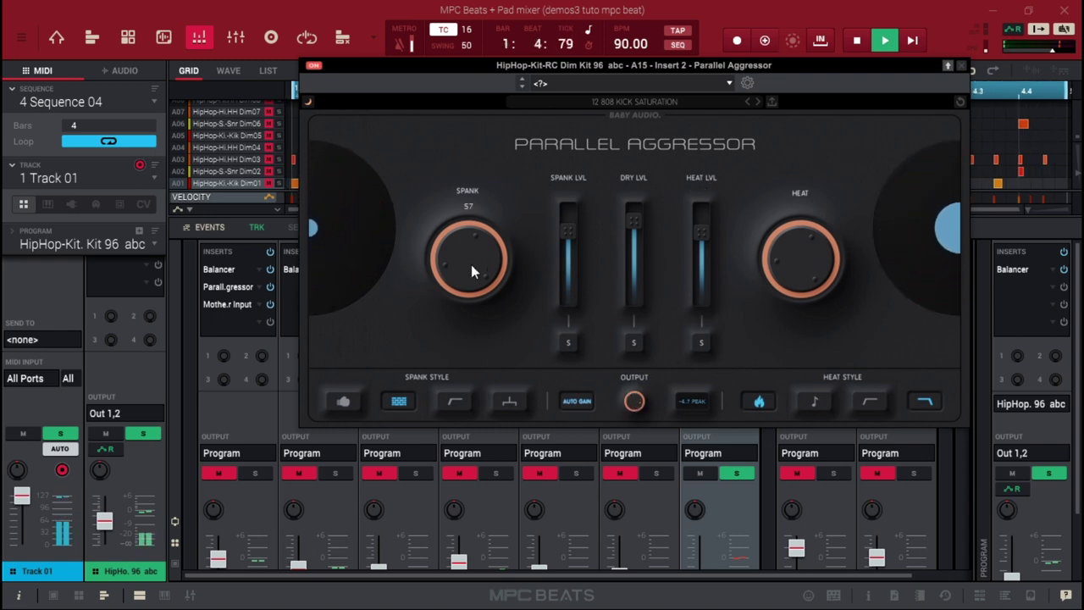
click(344, 401)
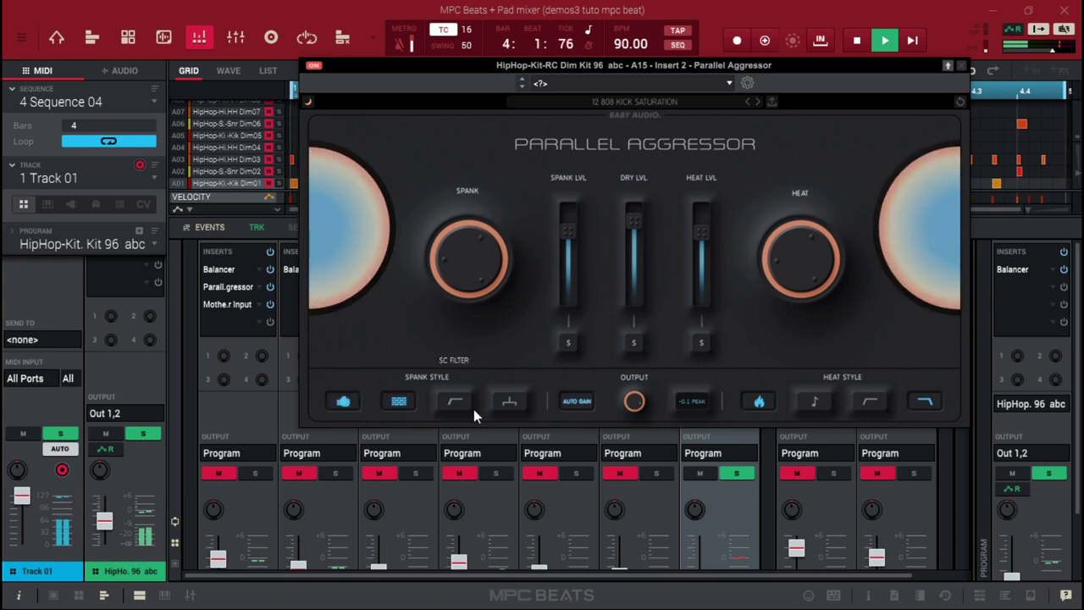
drag(460, 269, 458, 264)
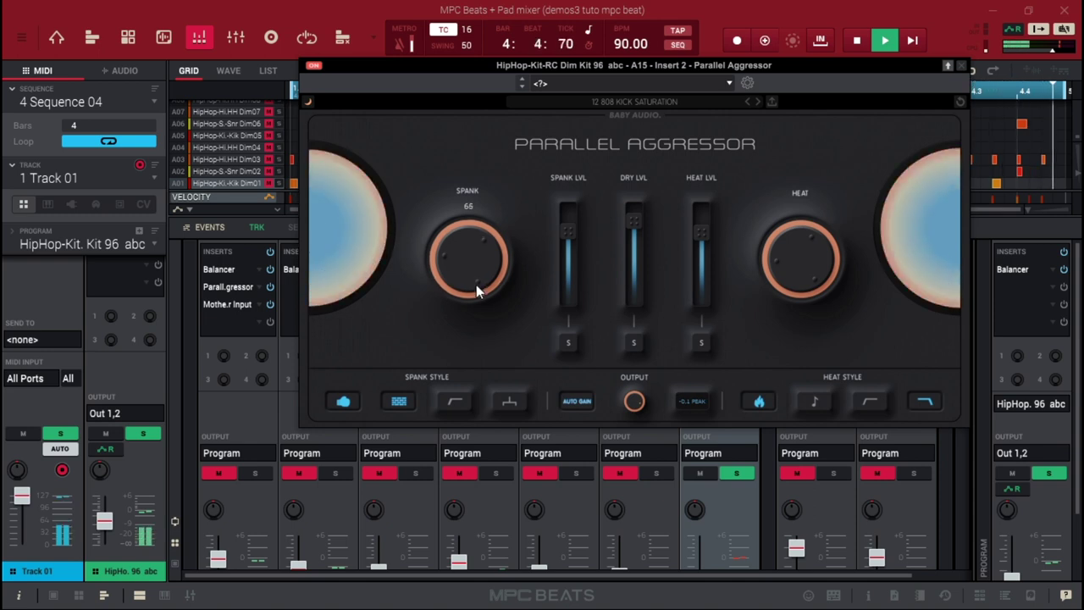
Step: Take A15 out of solo, raise its Dry level to 4.0 dB within the full beat and close the plugin window
click(738, 476)
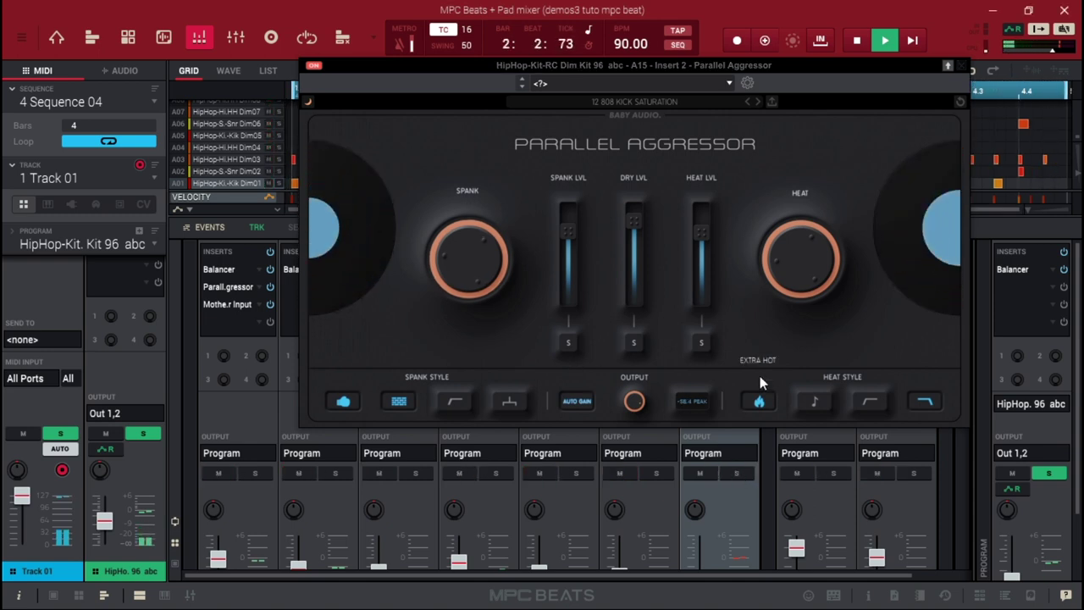
mouse_move(776, 282)
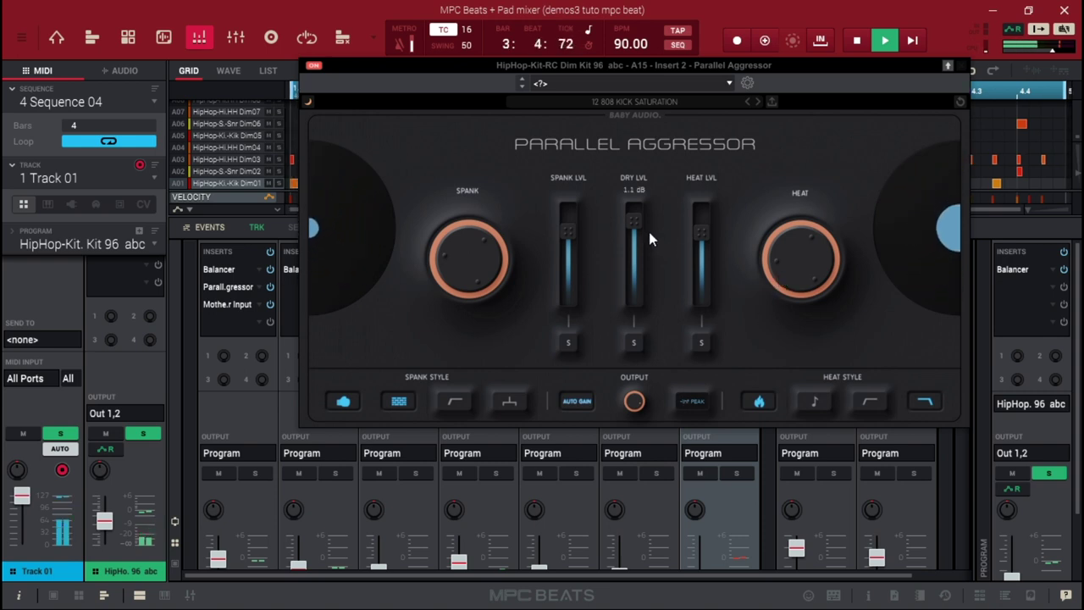
mouse_move(637, 225)
drag(637, 226, 636, 217)
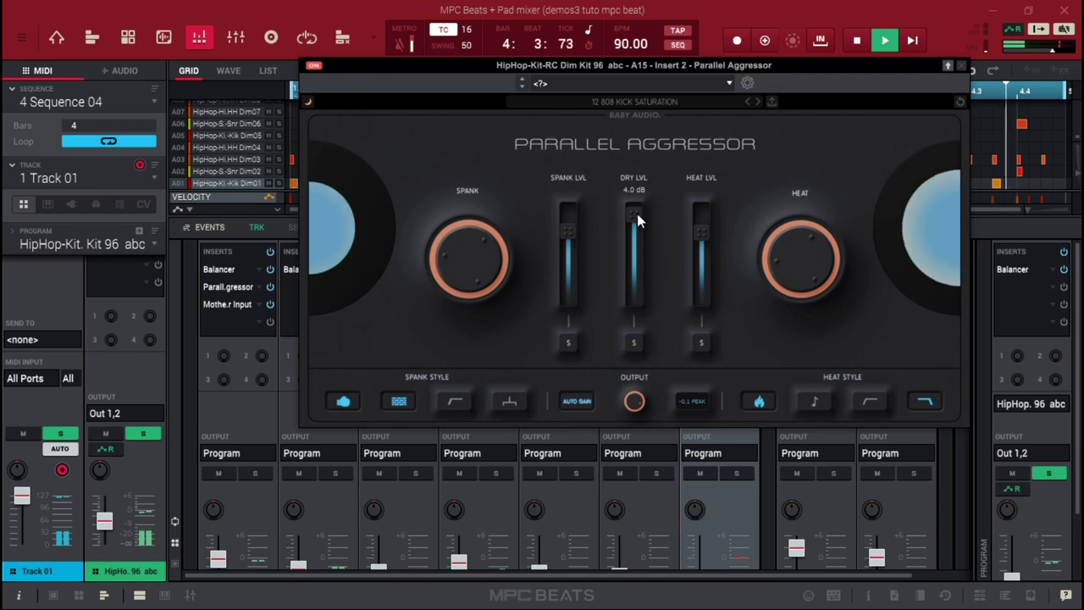
click(960, 66)
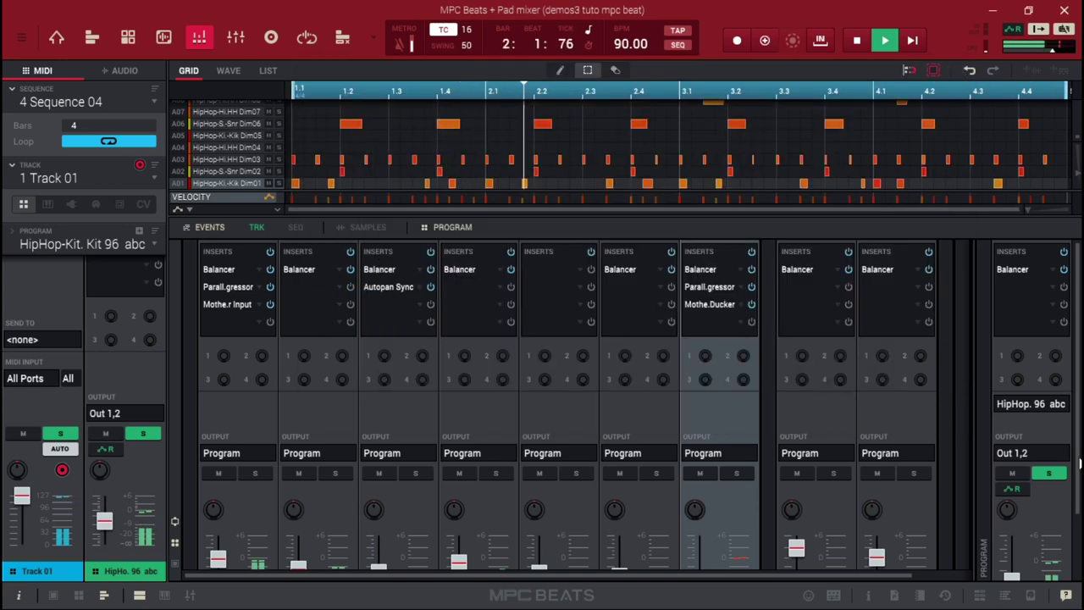
Step: Lower A15's volume fader slightly, solo A15 together with A01 and fine-tune A15's fader against the kick
scroll(1079, 435, down, 1)
drag(698, 518, 701, 532)
click(733, 425)
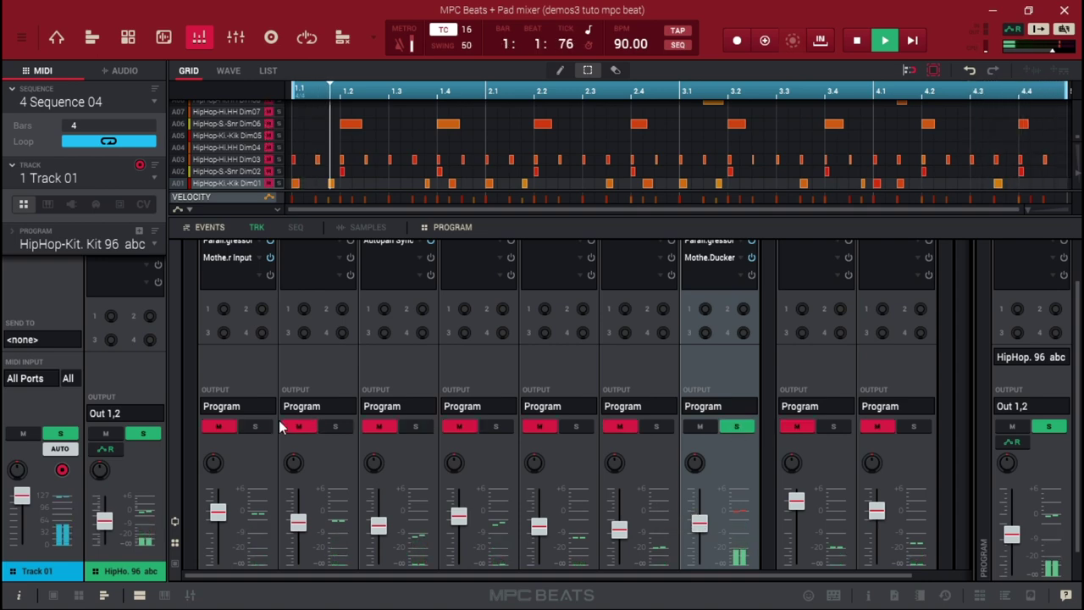
click(254, 426)
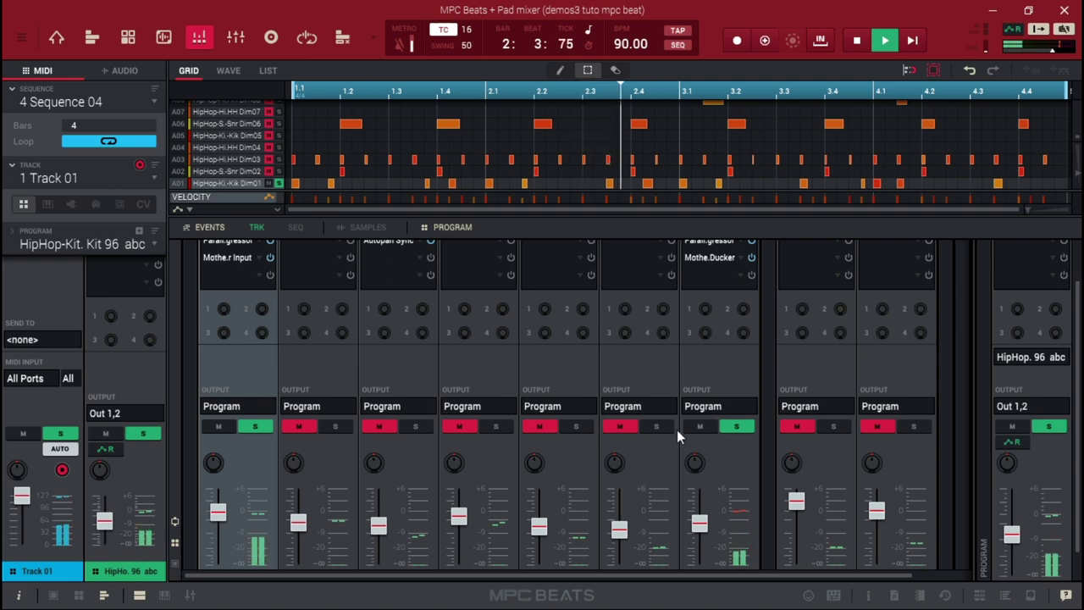
mouse_move(707, 532)
drag(703, 526, 702, 524)
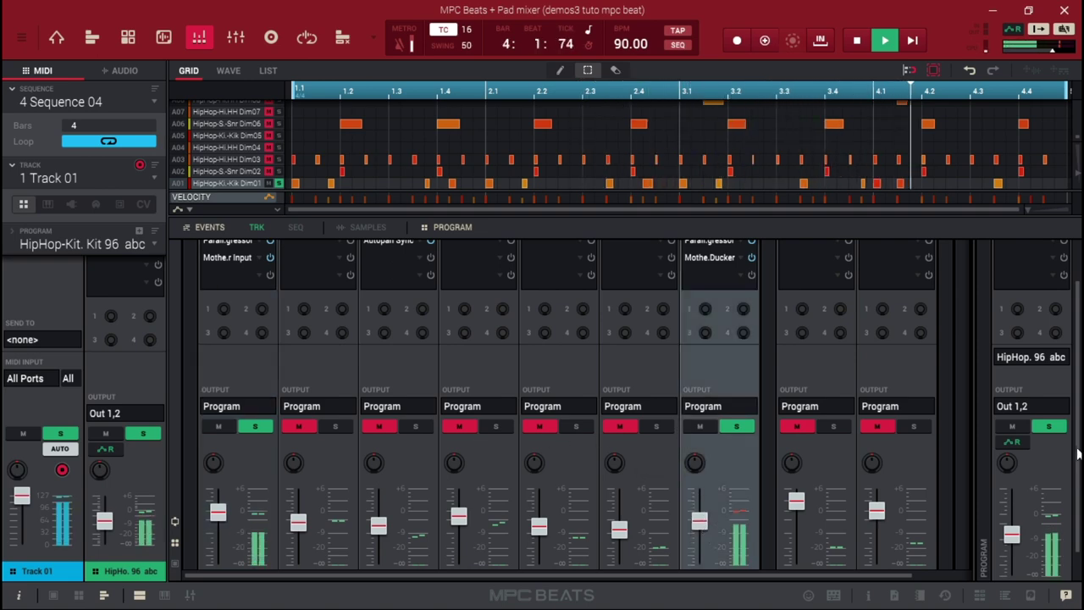
drag(1077, 489, 1079, 415)
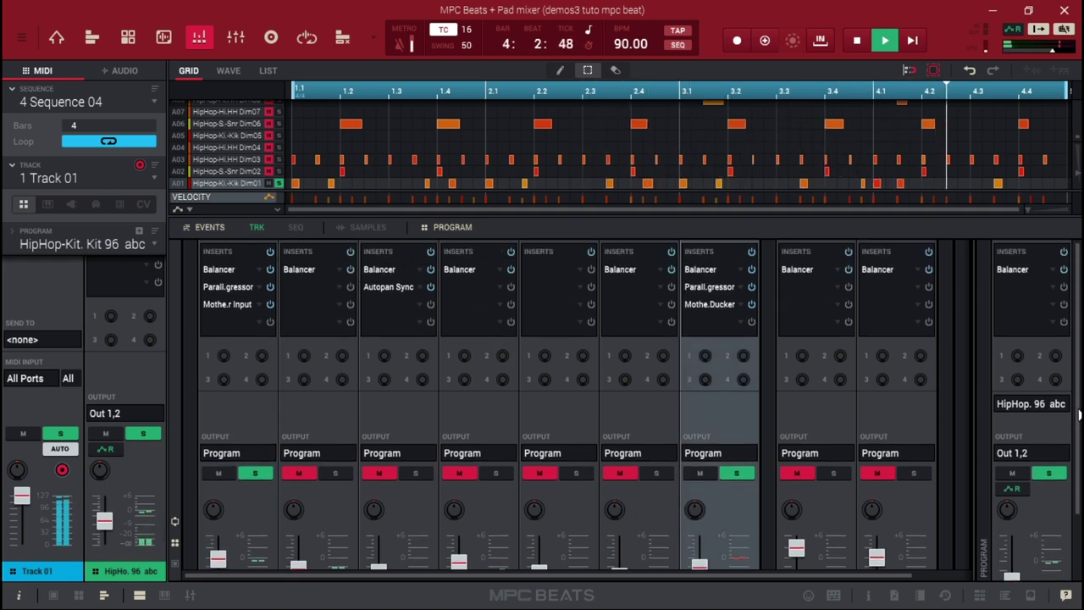
Step: Compare the soloed kick and 808 with A15's inserts and then A01's inserts briefly bypassed
click(752, 253)
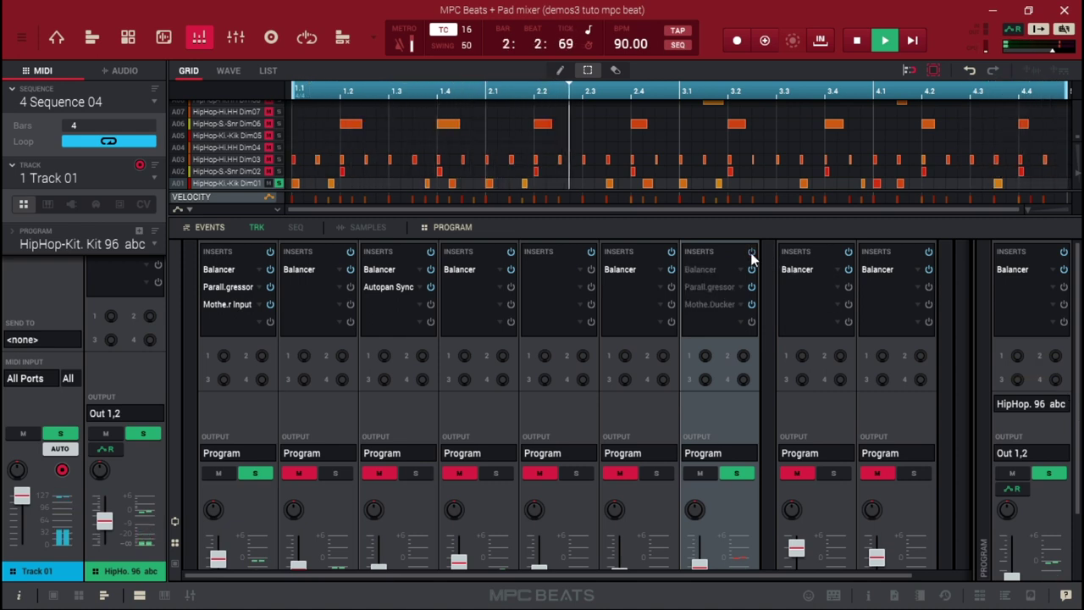
click(752, 253)
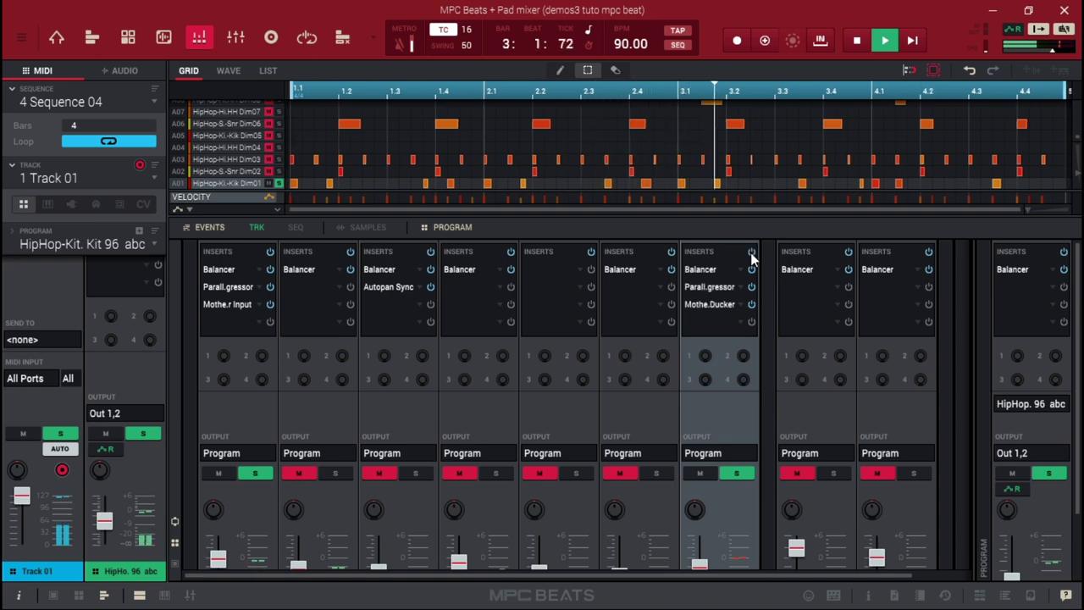
click(270, 253)
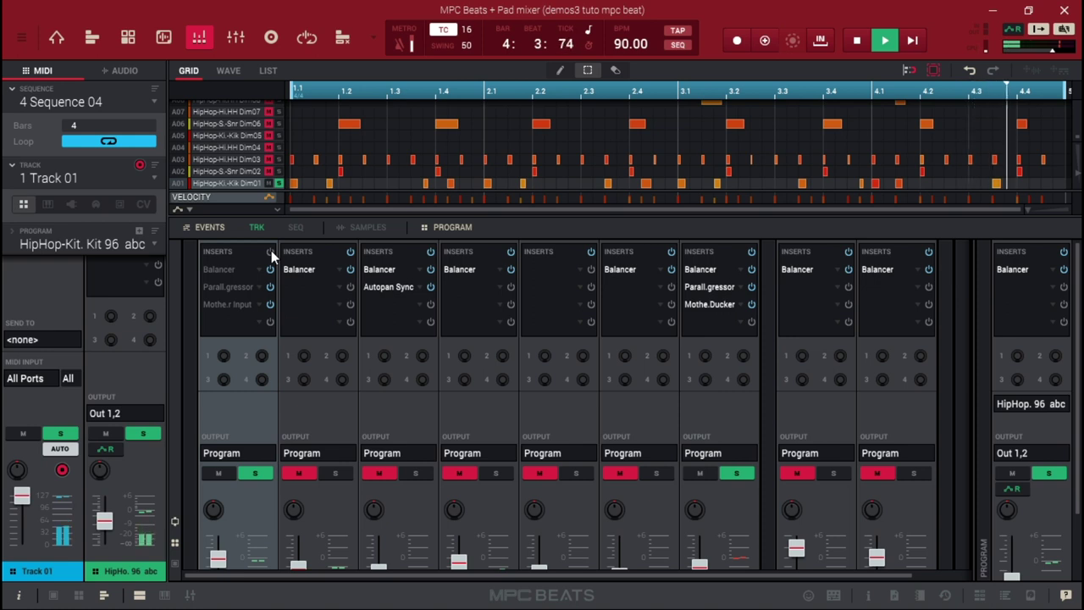
click(271, 252)
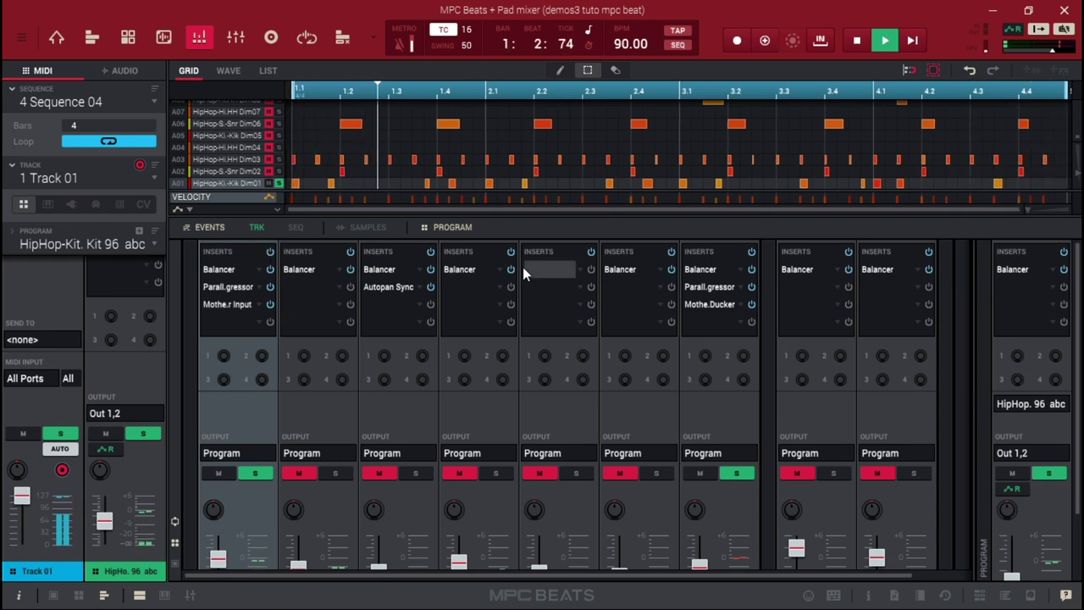
Step: Take the drum program, A15 and A01 out of solo to hear the full beat
click(1056, 479)
click(736, 473)
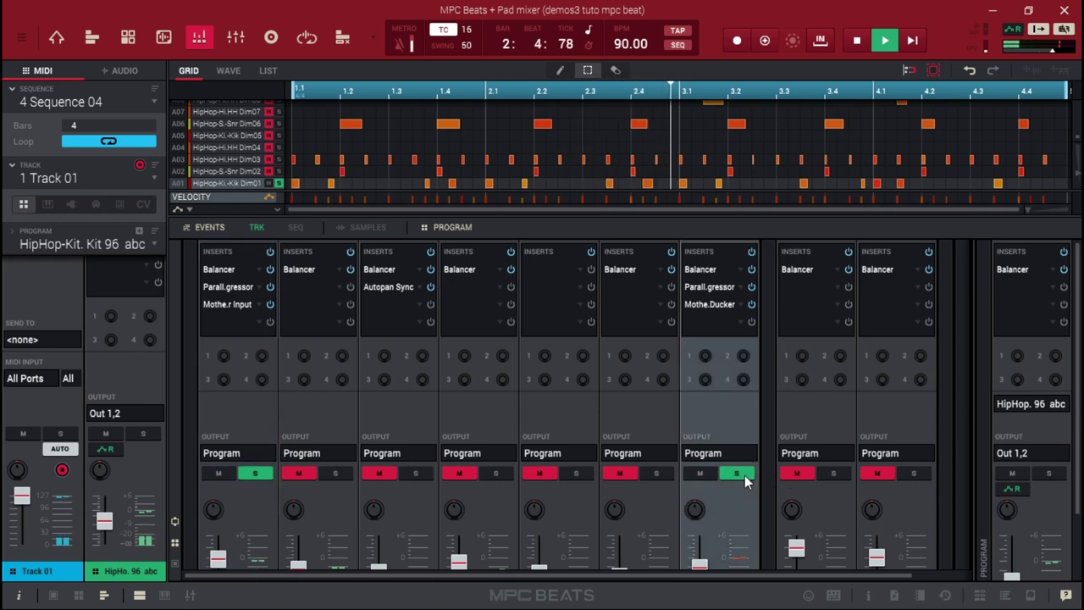
click(257, 472)
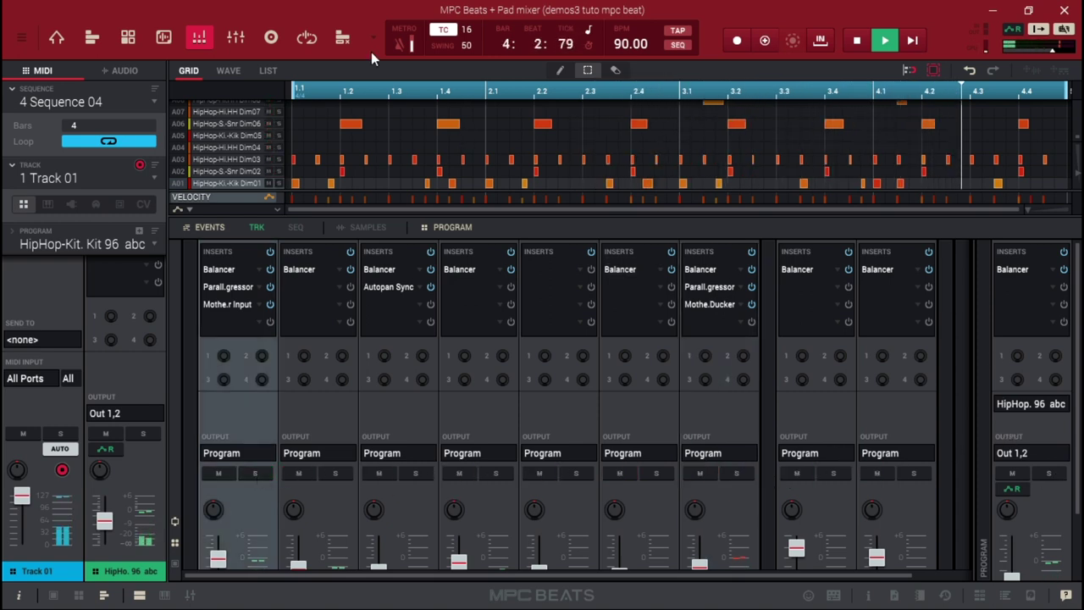
Step: Switch to the channel mixer and enable the Outputs 1/2 master inserts, comparing the beat without and with them
click(234, 37)
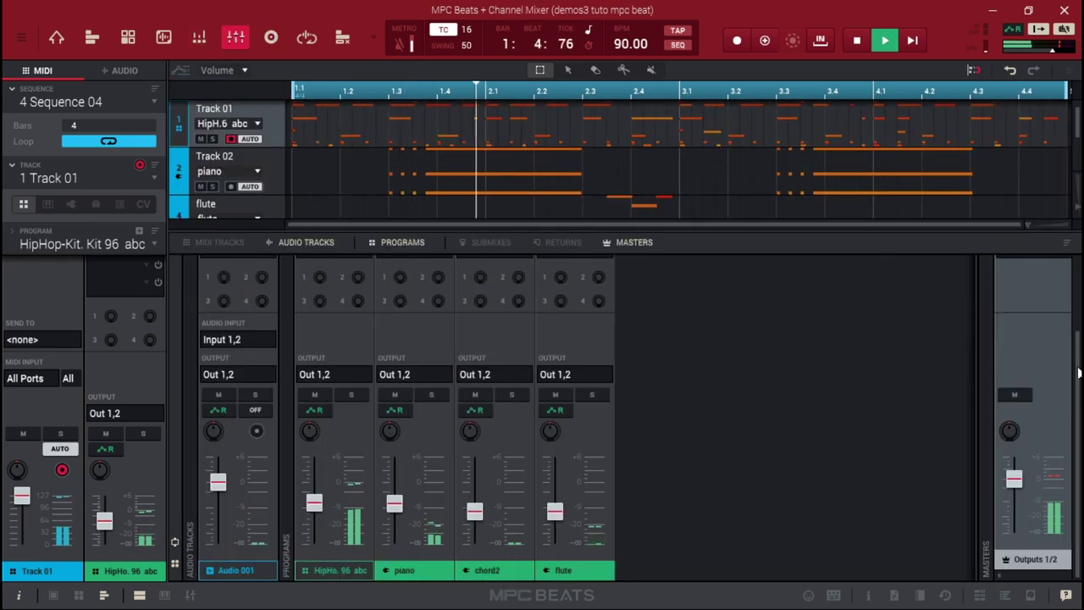
scroll(1065, 375, up, 2)
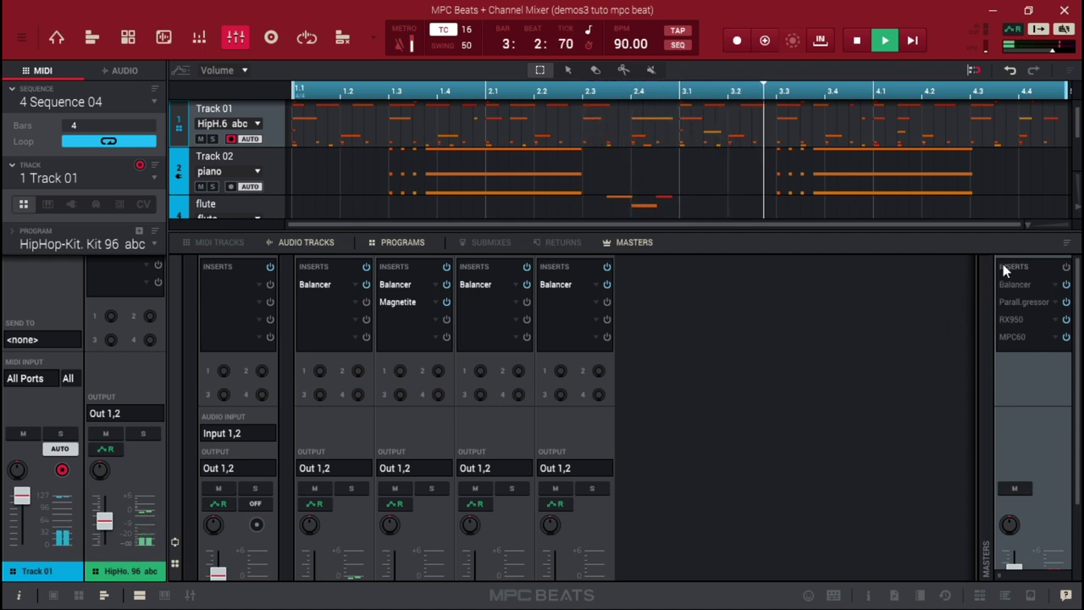
key(space)
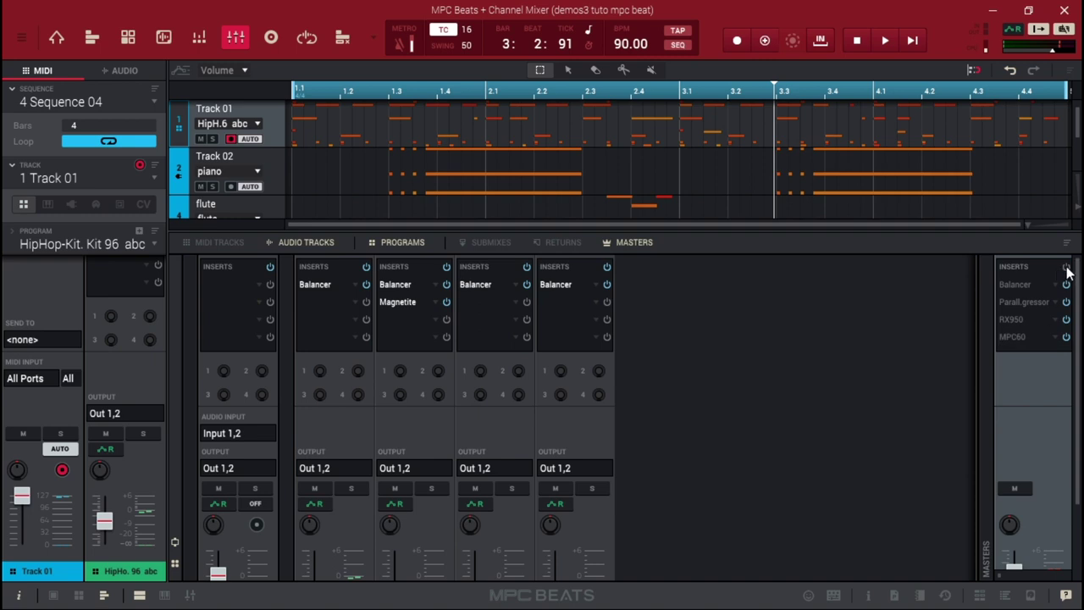
key(space)
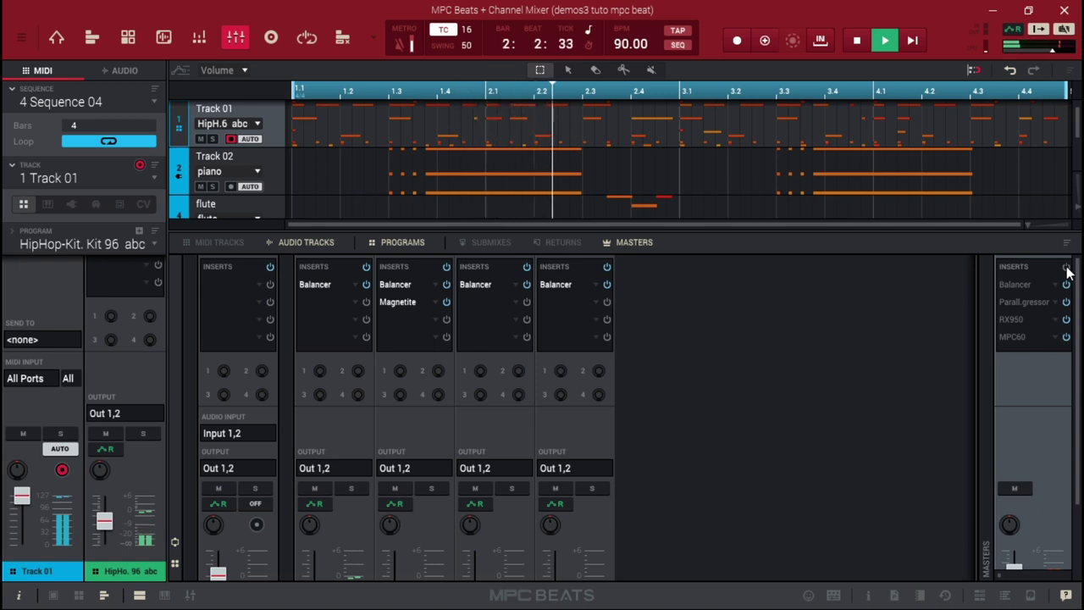
click(1066, 267)
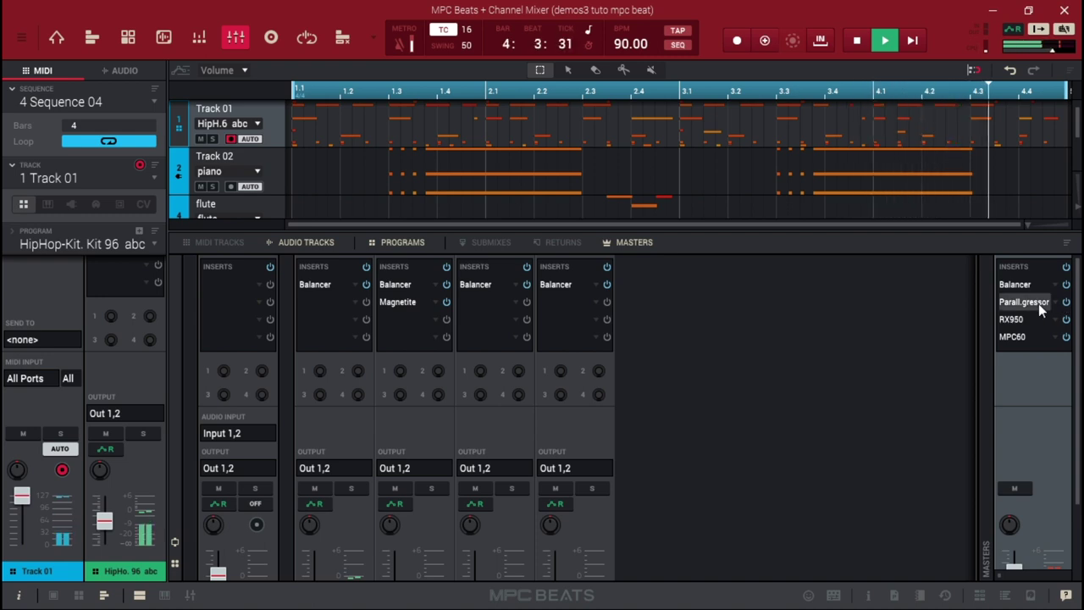
key(space)
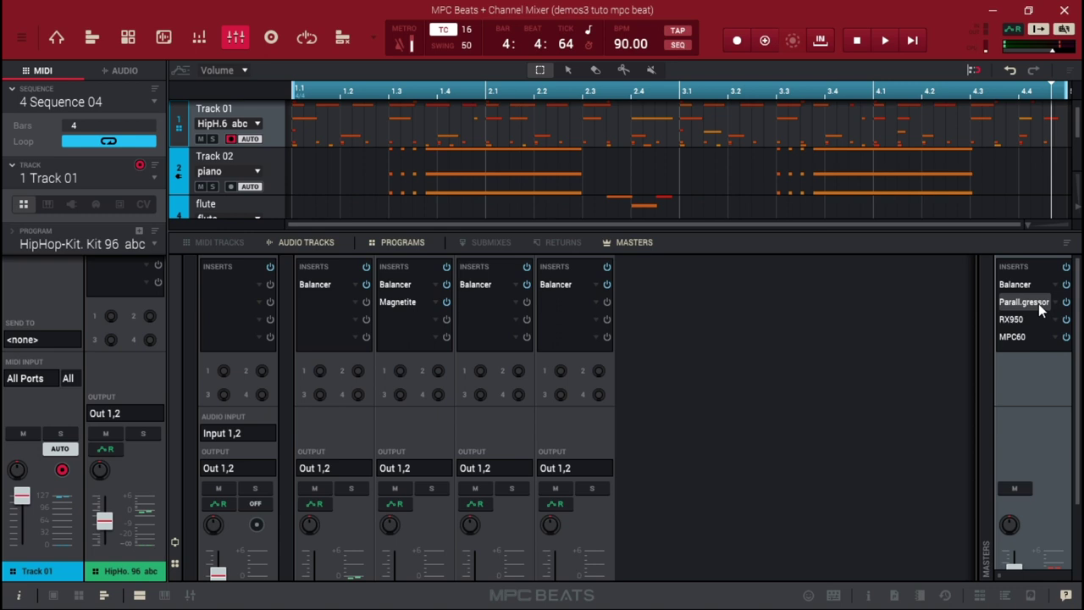
Step: Open Parallel Aggressor on the Outputs 1/2 master and pull its Heat and Spank levels to minimum during playback
double_click(1038, 303)
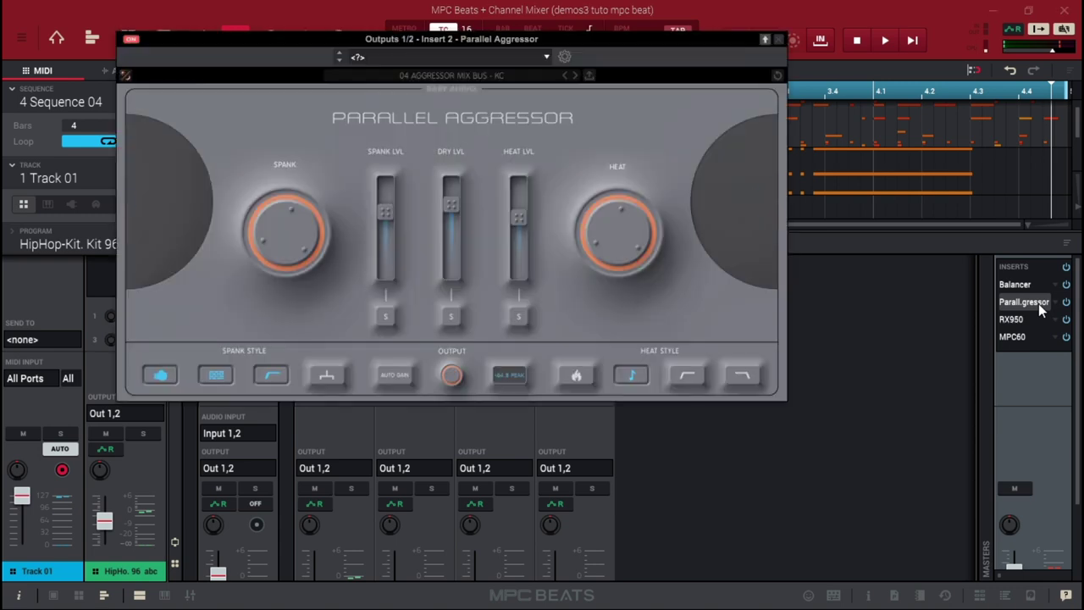
key(space)
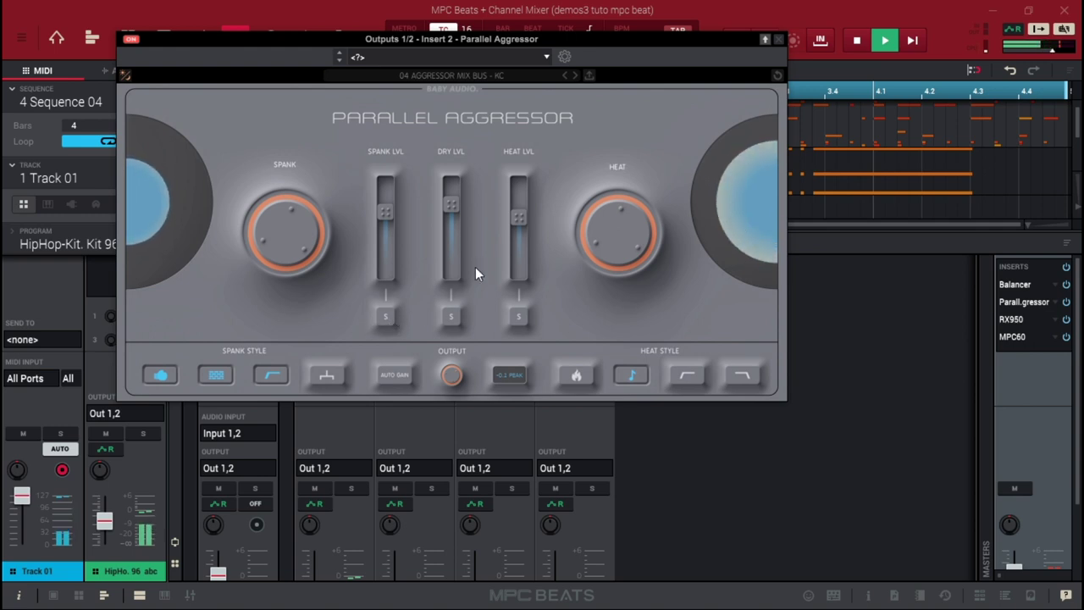
mouse_move(520, 217)
drag(519, 218, 514, 315)
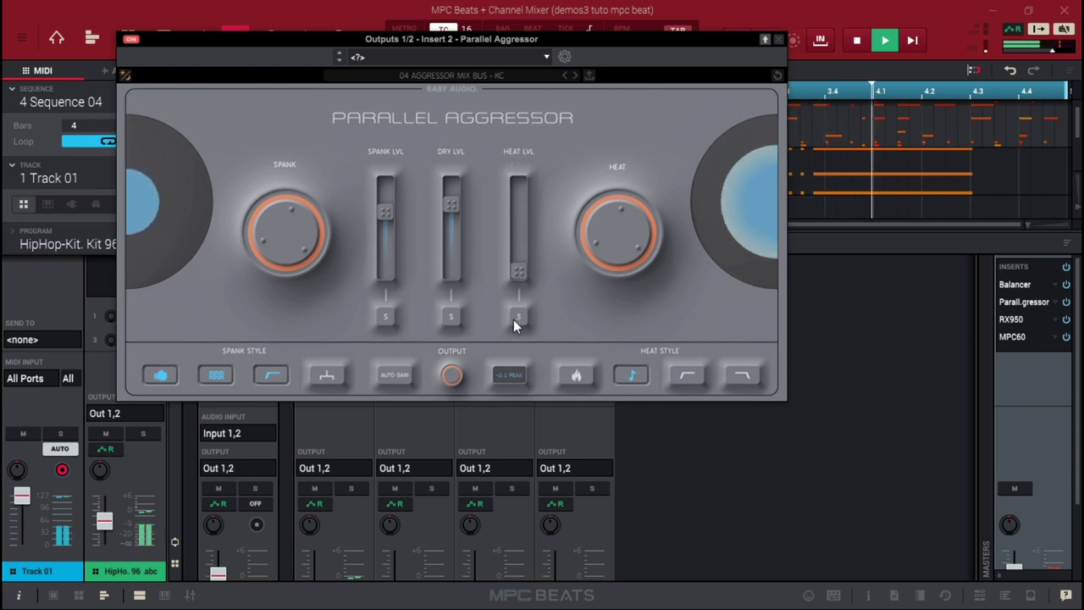
drag(388, 210, 389, 327)
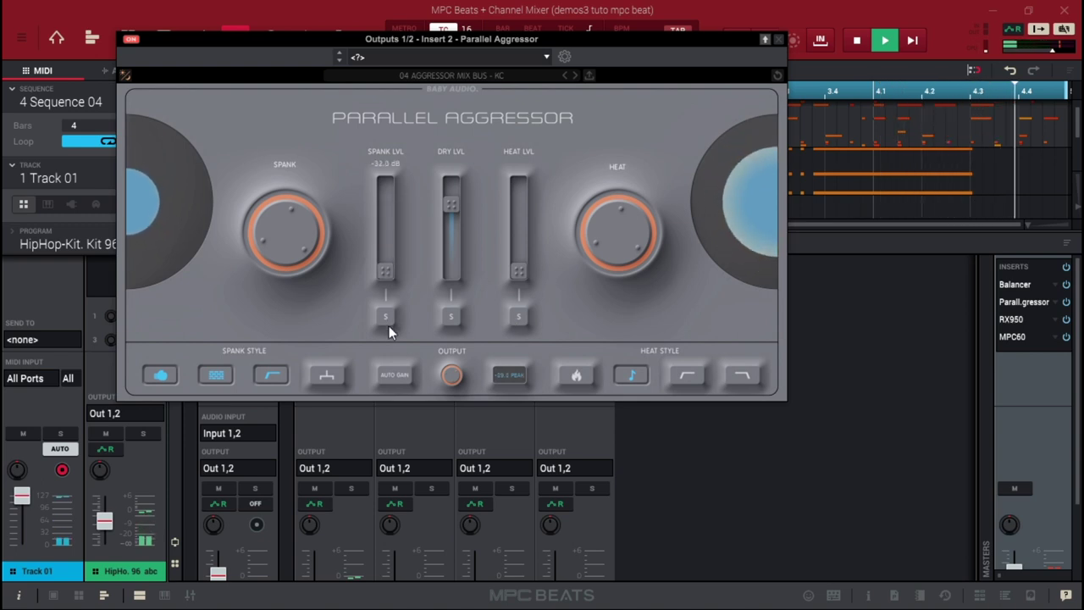
Step: Bring the master's Spank level back to about -6 dB and Heat level to about -11.9 dB, with Dry slightly raised
drag(388, 326, 392, 208)
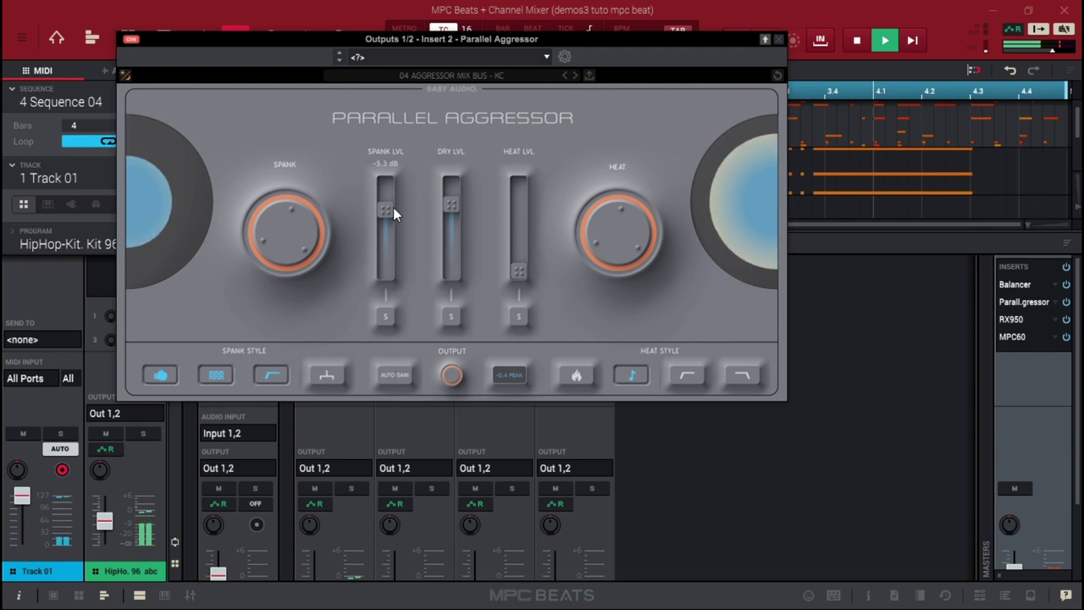
drag(522, 271, 518, 221)
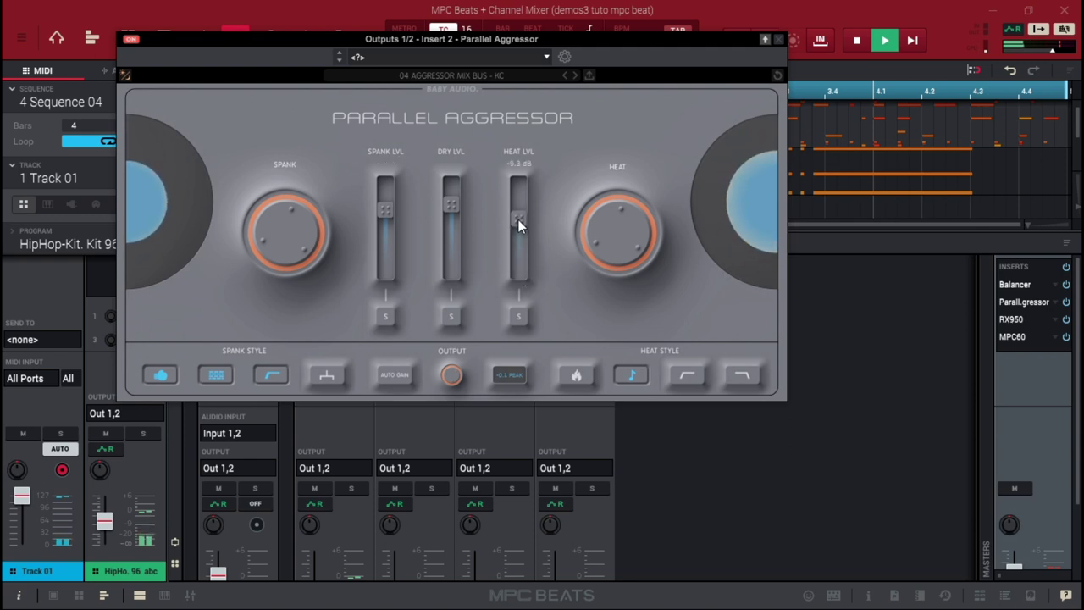
mouse_move(443, 208)
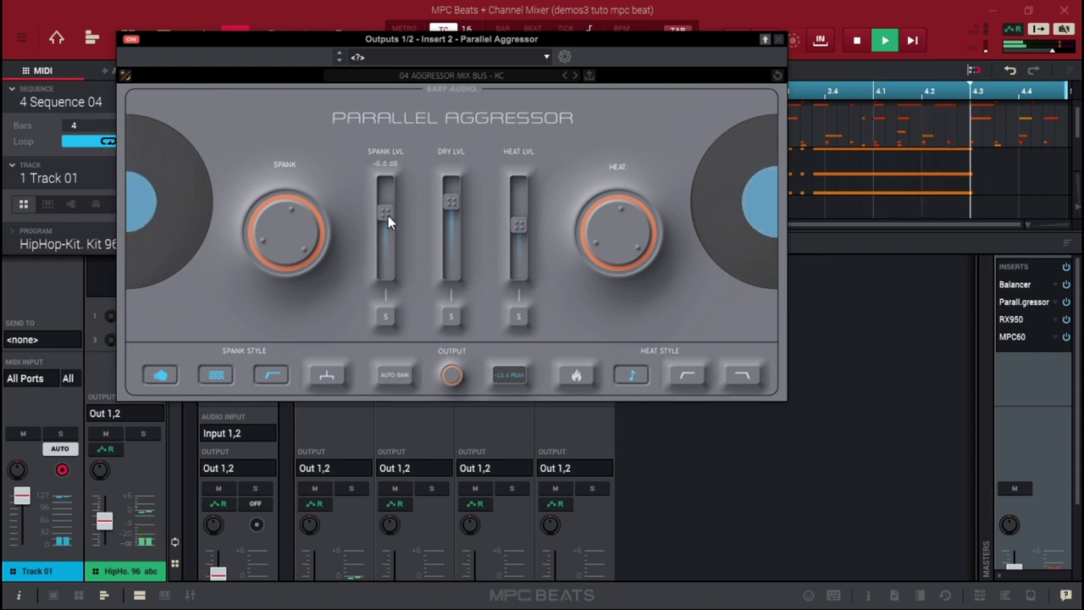
Step: Compare the master with Balancer, Parallel Aggressor and RX950 briefly bypassed, and turn all three back on
click(1066, 303)
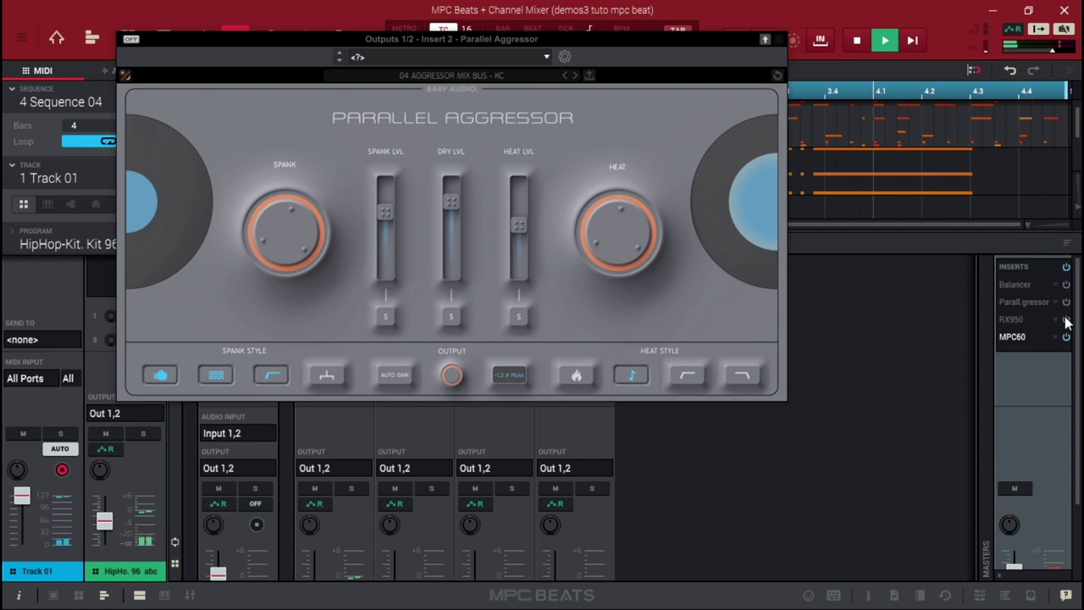
click(1067, 319)
click(1067, 302)
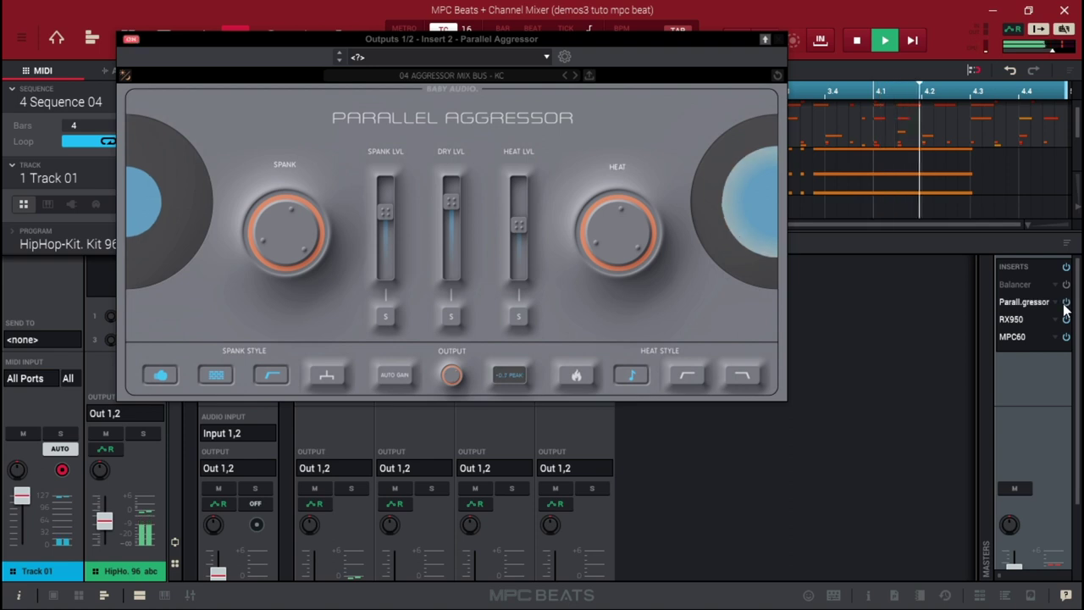
click(1066, 286)
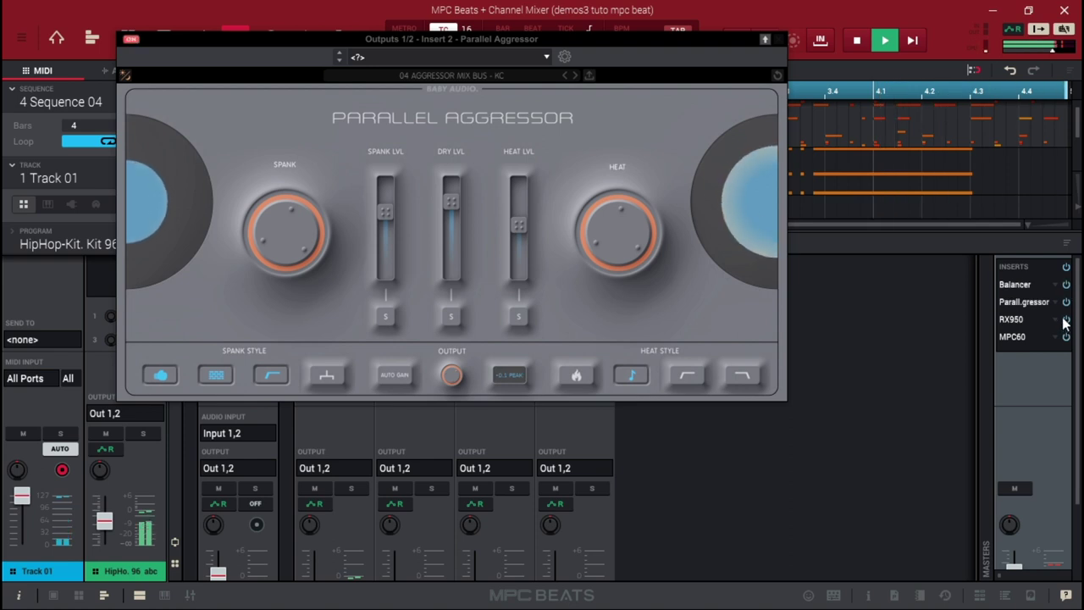
Step: Open the master's RX950 below Parallel Aggressor and adjust its Filter and Audio Bandwidth
double_click(1022, 319)
drag(636, 36, 702, 436)
mouse_move(574, 506)
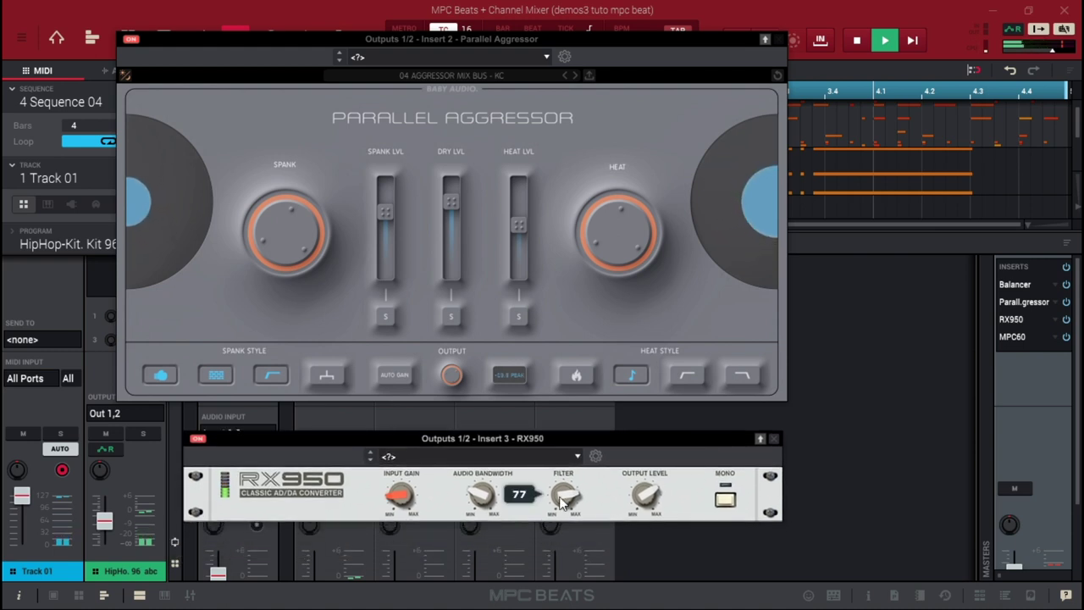
drag(574, 506, 573, 498)
drag(482, 500, 467, 474)
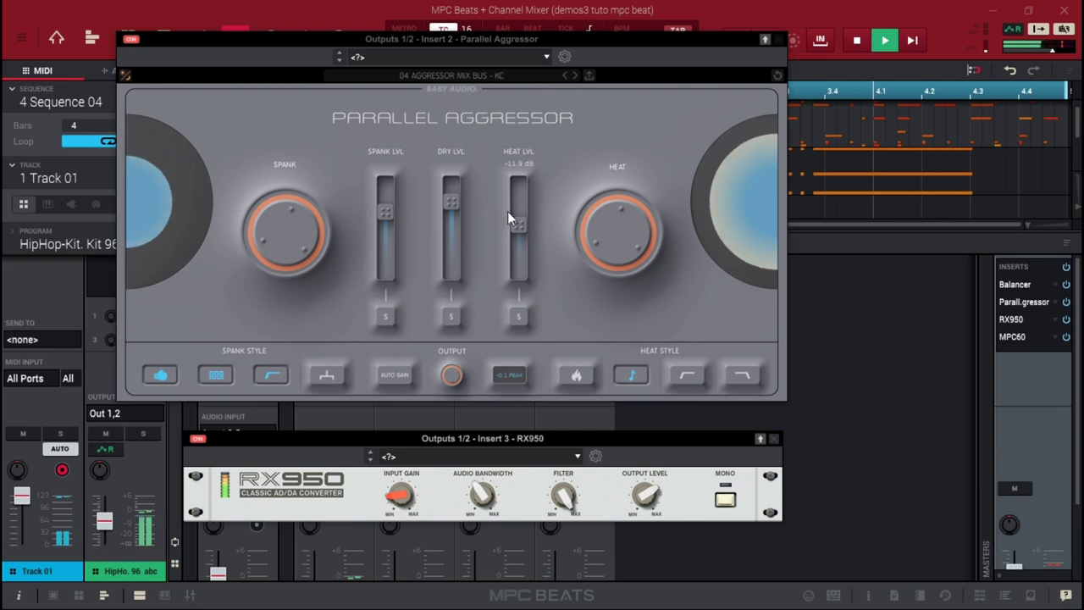
Step: Raise the master's Heat level slightly and rebalance the Heat and Spank amounts in Parallel Aggressor
mouse_move(524, 225)
drag(524, 225, 526, 219)
mouse_move(607, 225)
drag(607, 224, 614, 254)
drag(631, 302, 612, 239)
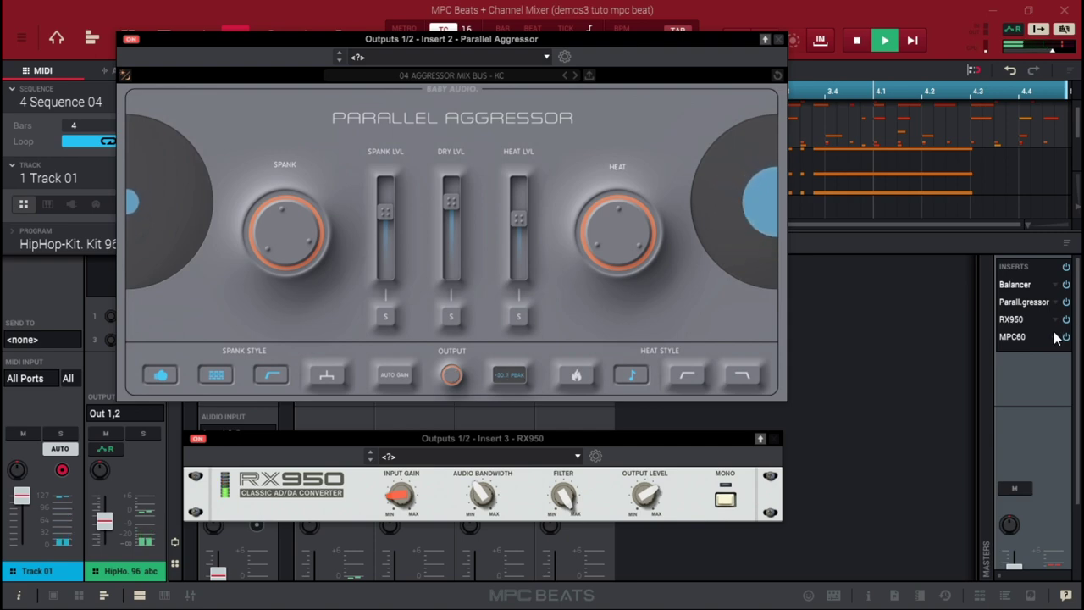
Step: Turn down RX950's Filter and Audio Bandwidth on the master and close its window
mouse_move(570, 498)
drag(570, 498, 576, 573)
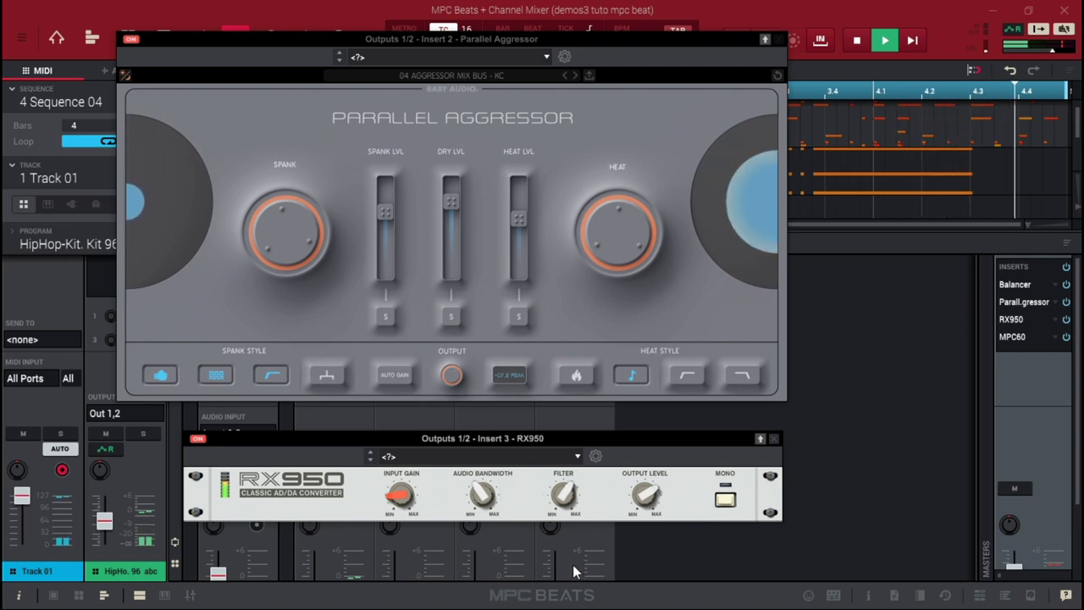
mouse_move(481, 496)
drag(481, 496, 473, 527)
mouse_move(628, 265)
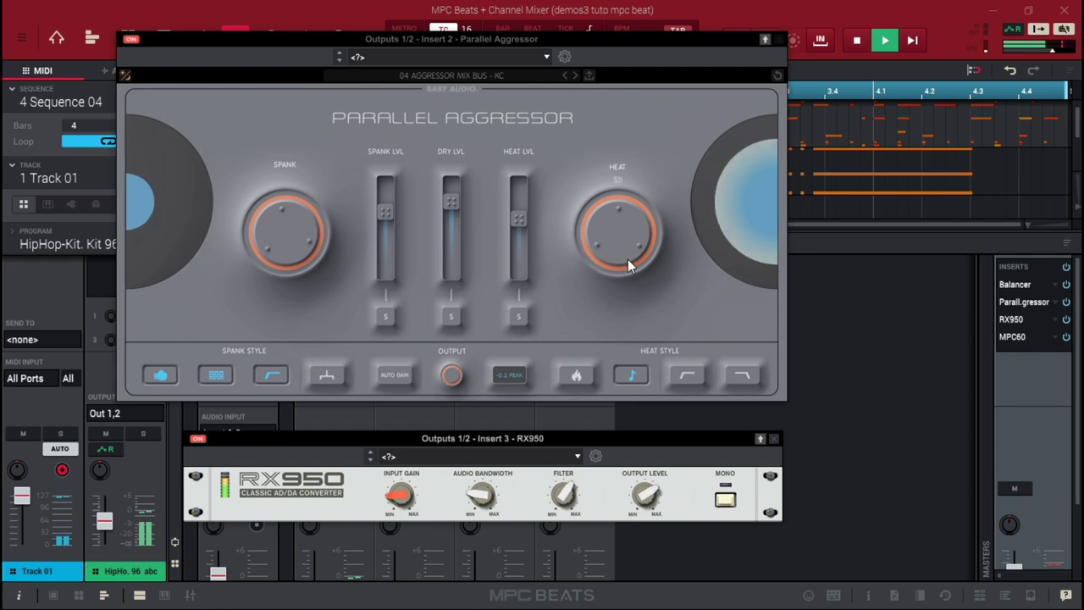
click(772, 438)
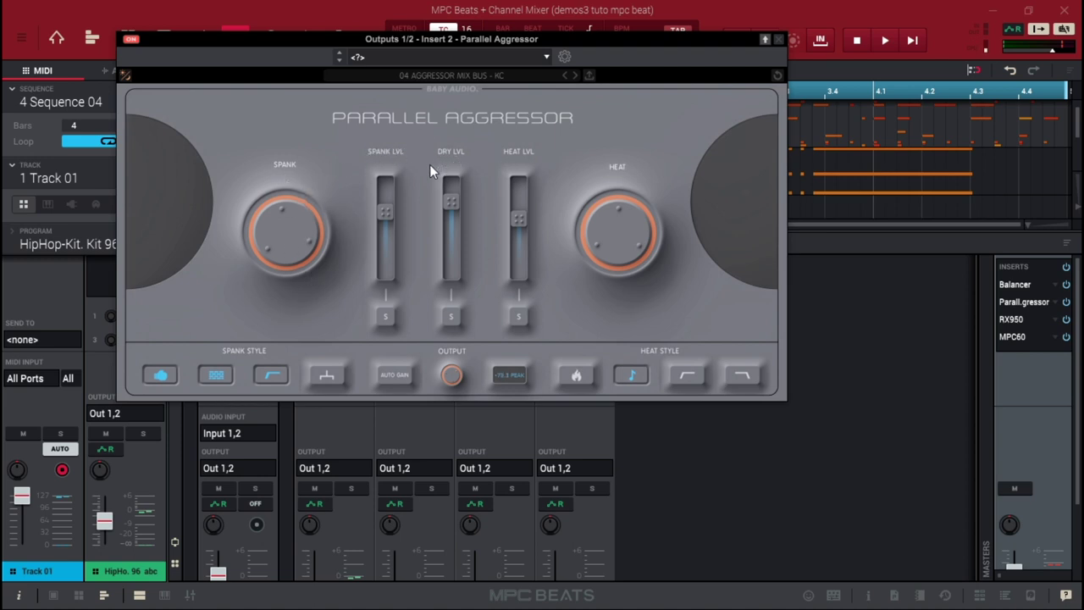
Step: Raise the master's Spank level to -5.3 dB during playback and compare the mix with Parallel Aggressor briefly bypassed
key(space)
mouse_move(385, 213)
drag(385, 213, 385, 210)
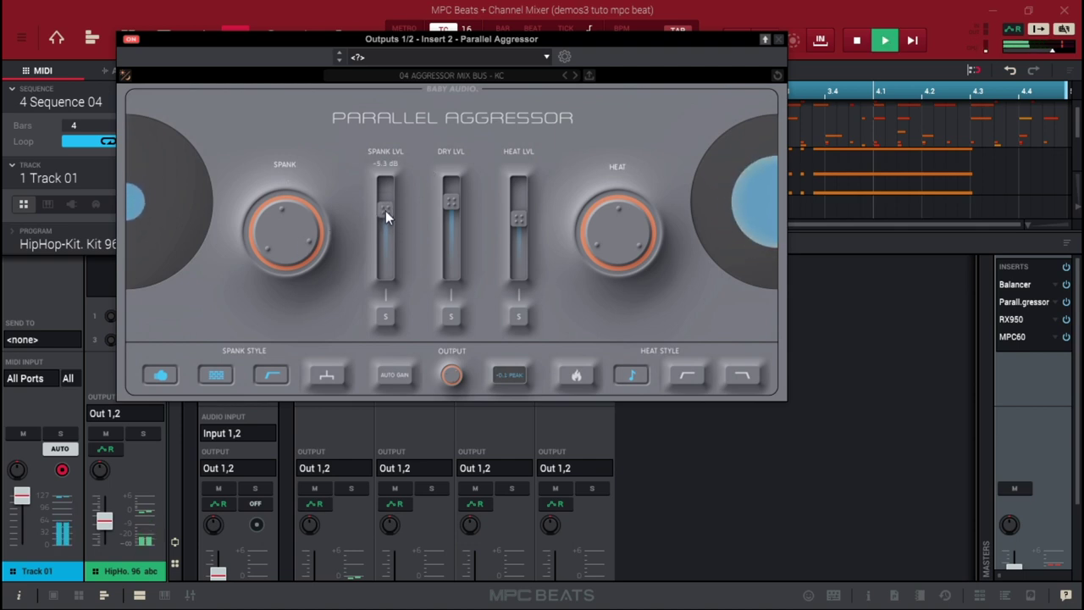
mouse_move(285, 253)
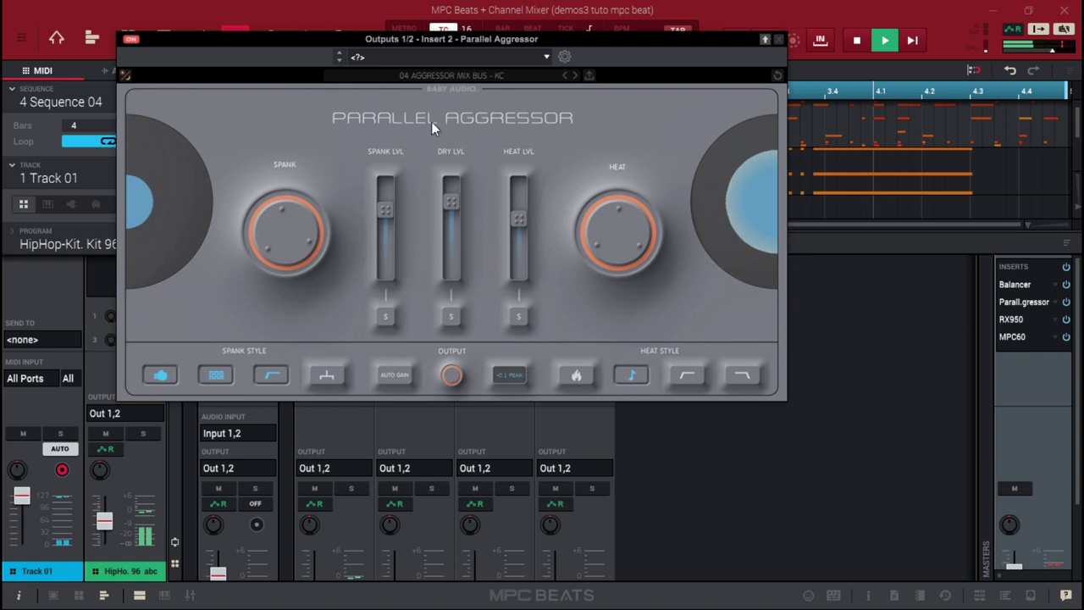
click(444, 87)
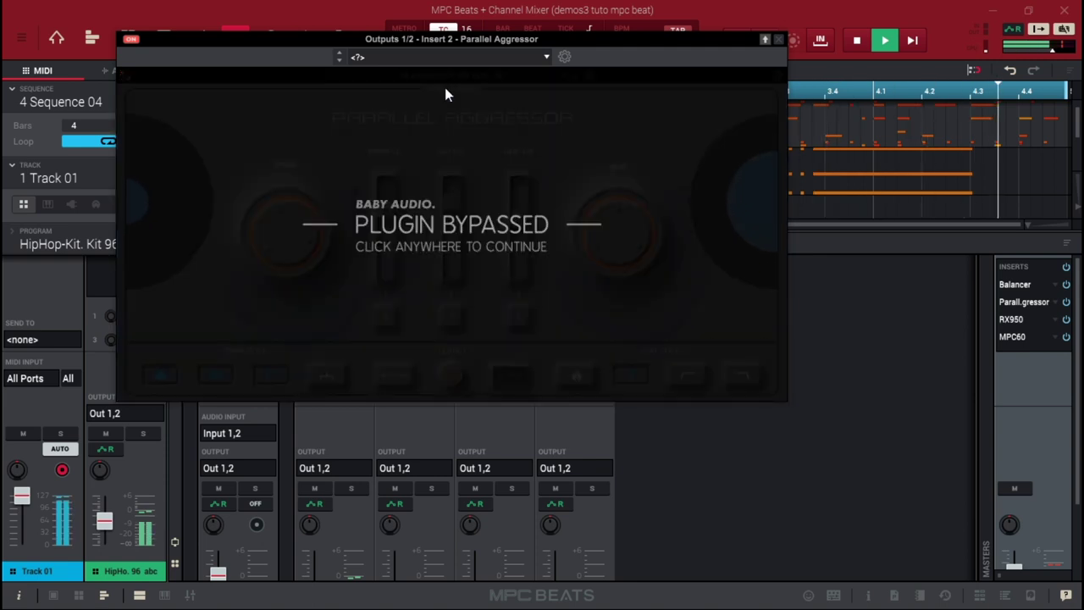
click(445, 87)
Step: Fine-tune the master's Heat amount and audition the Extra Hot, note, low-pass and high-pass Heat styles
drag(611, 231, 615, 295)
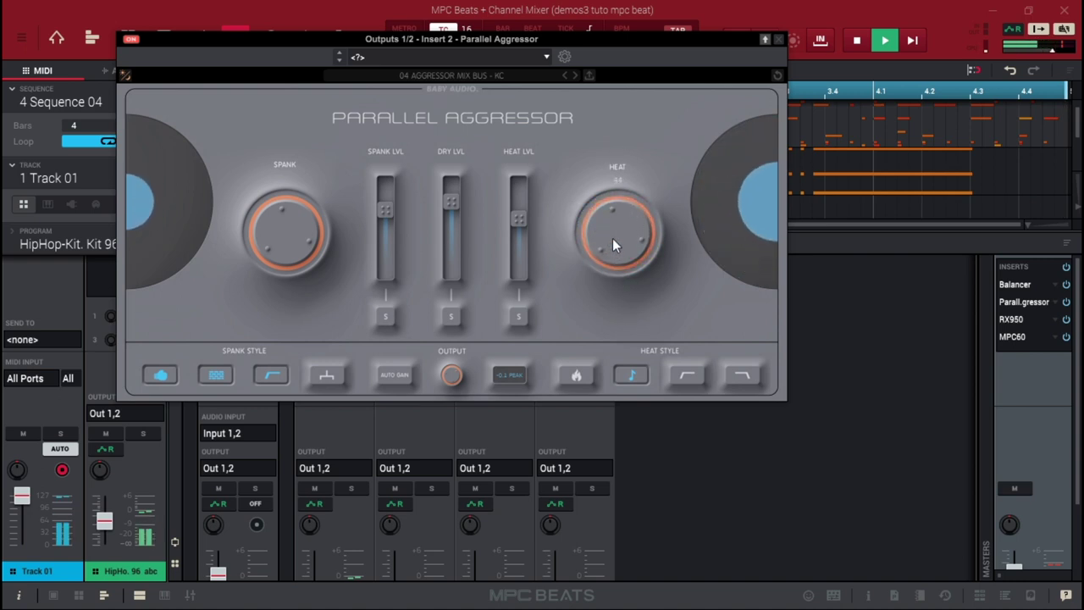
click(575, 377)
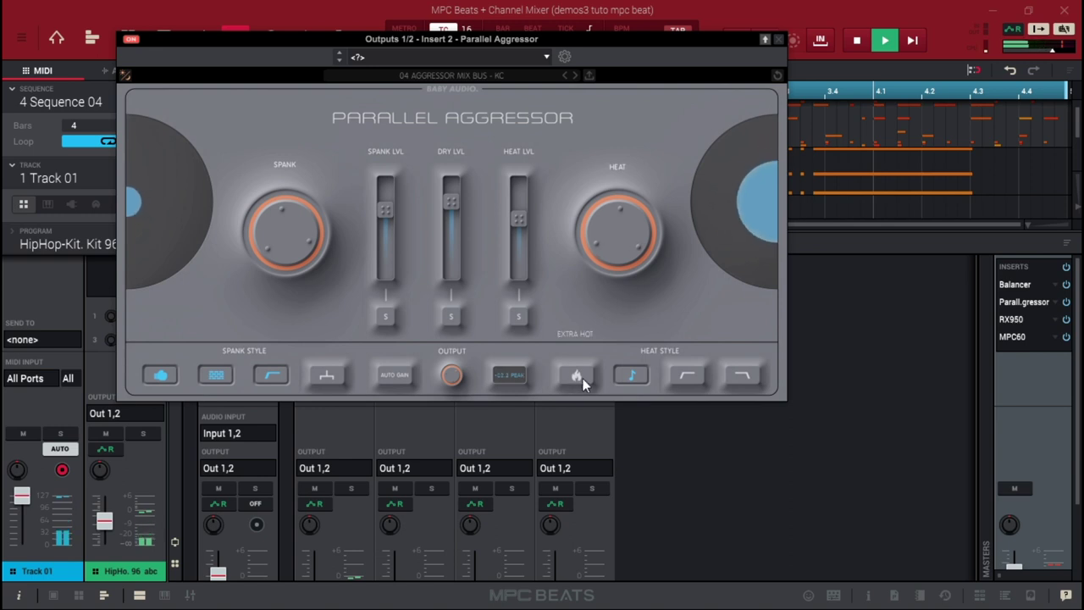
click(639, 375)
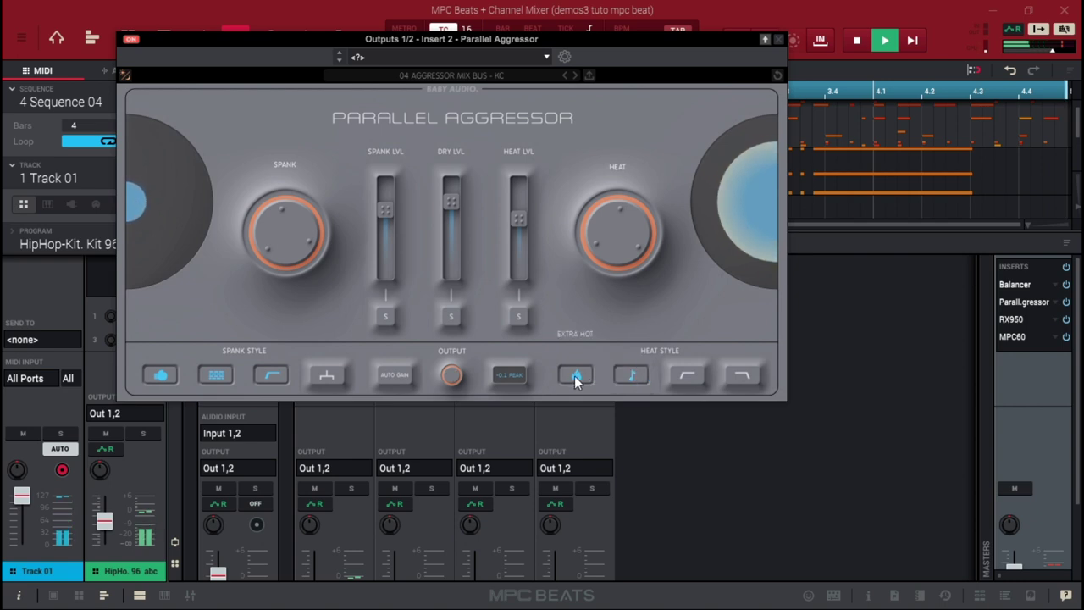
click(749, 377)
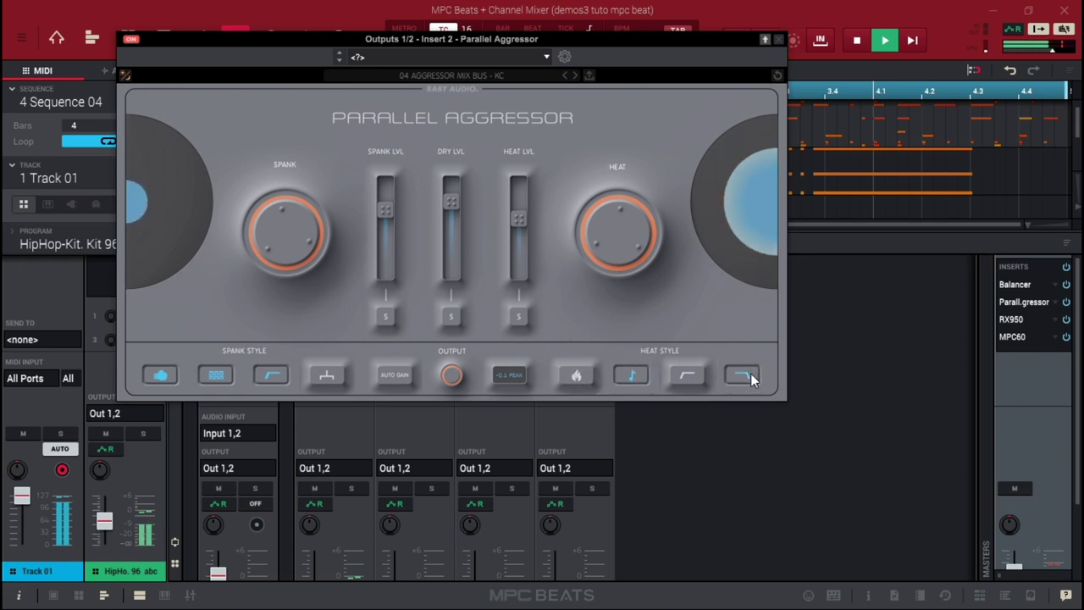
click(683, 377)
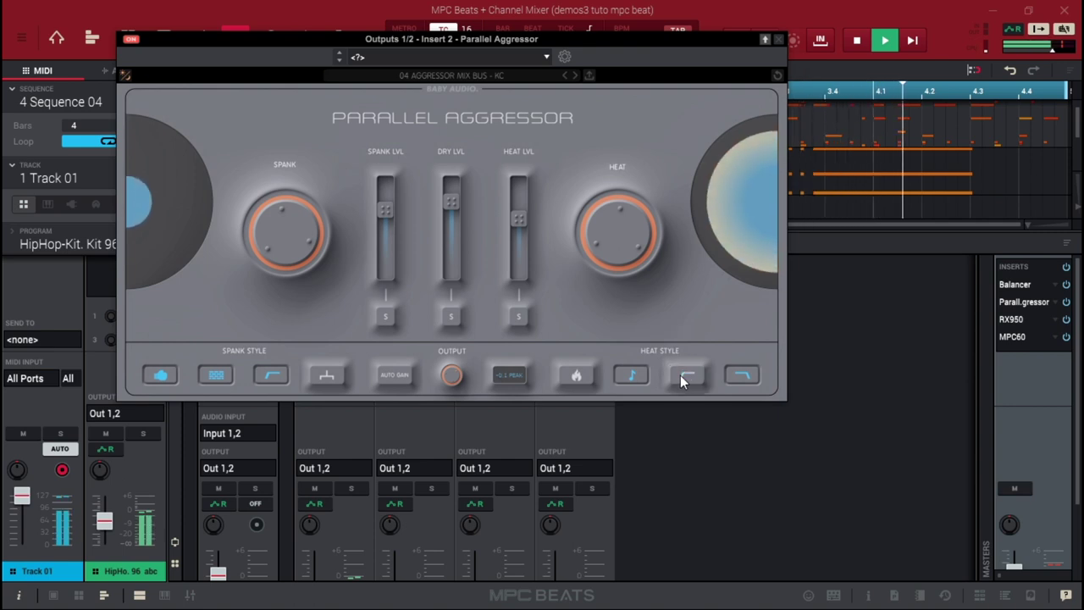